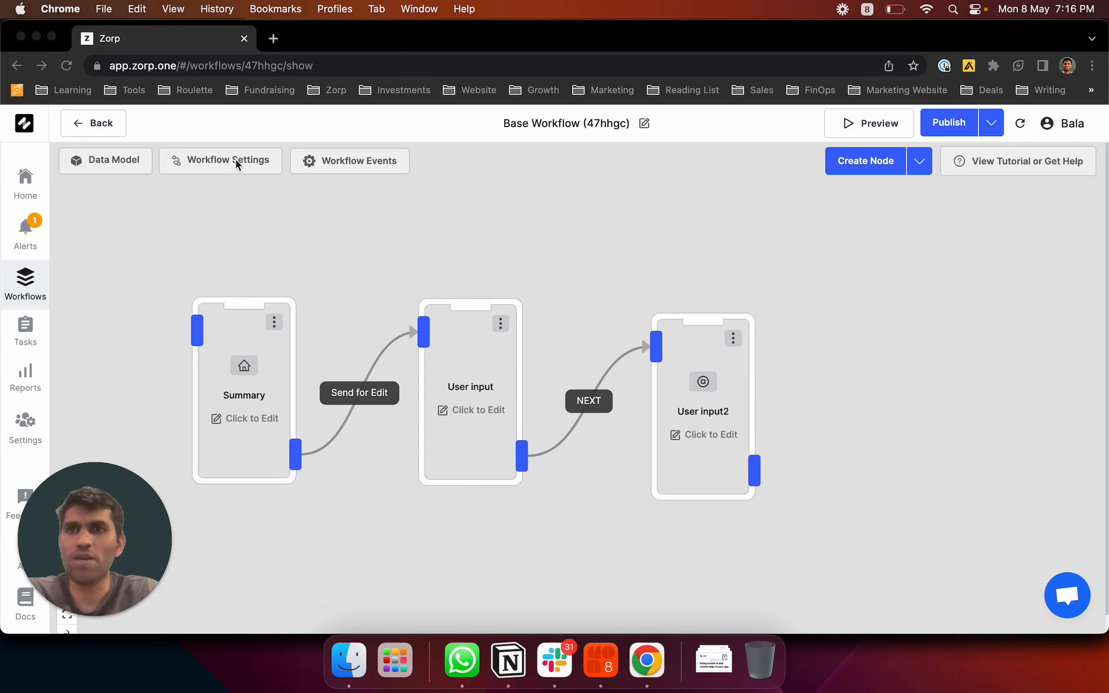
# In Workflow Settings, tick Ground staff, disable Zorp App task creation, and publish Base Workflow
pyautogui.click(255, 163)
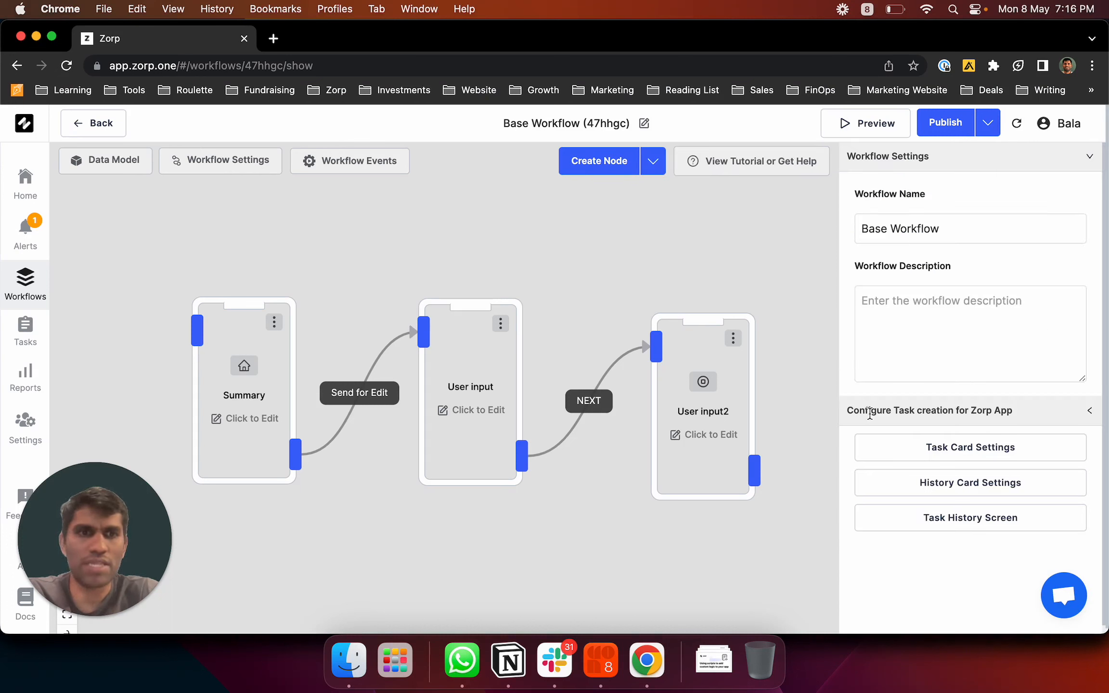
pyautogui.click(988, 414)
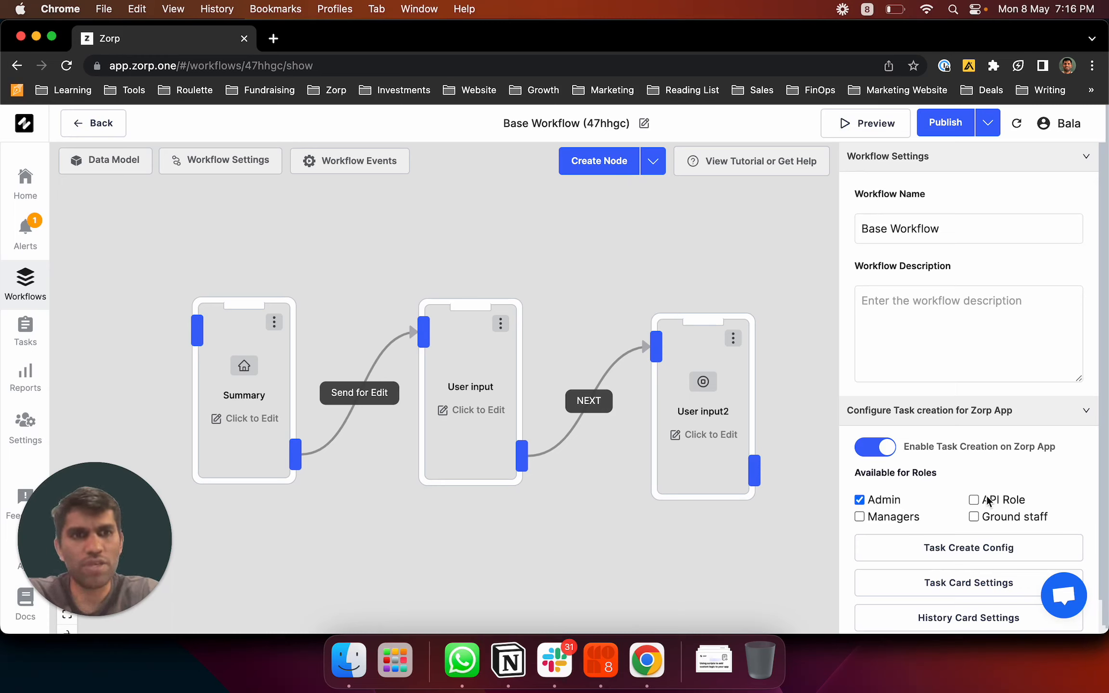
pyautogui.click(975, 516)
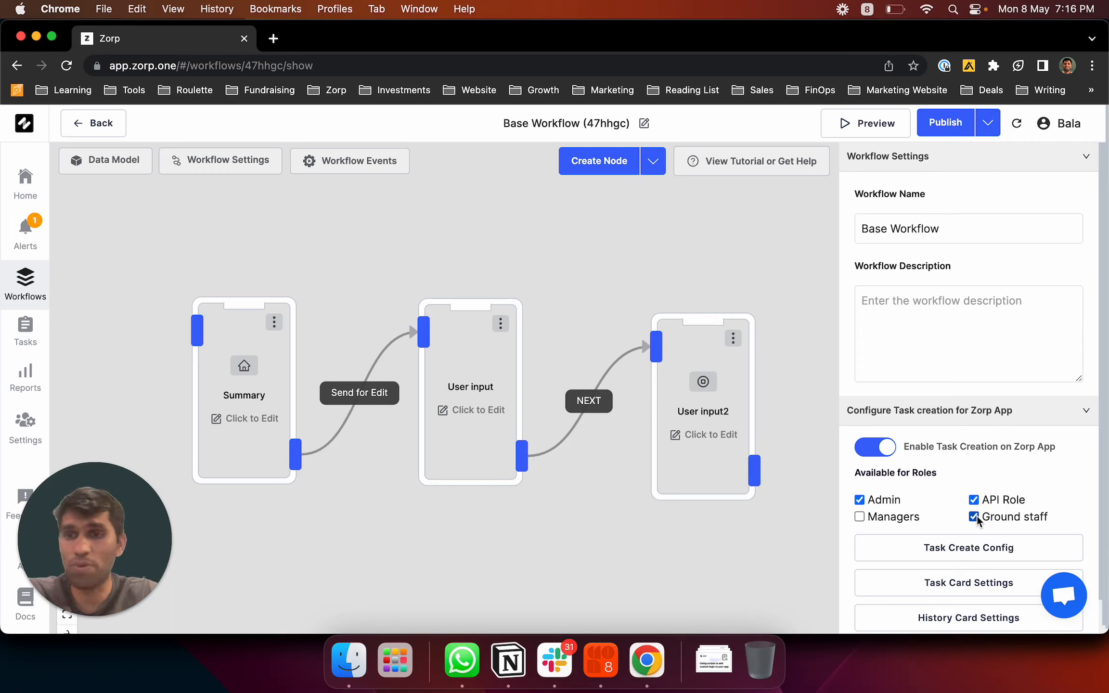
pyautogui.click(881, 455)
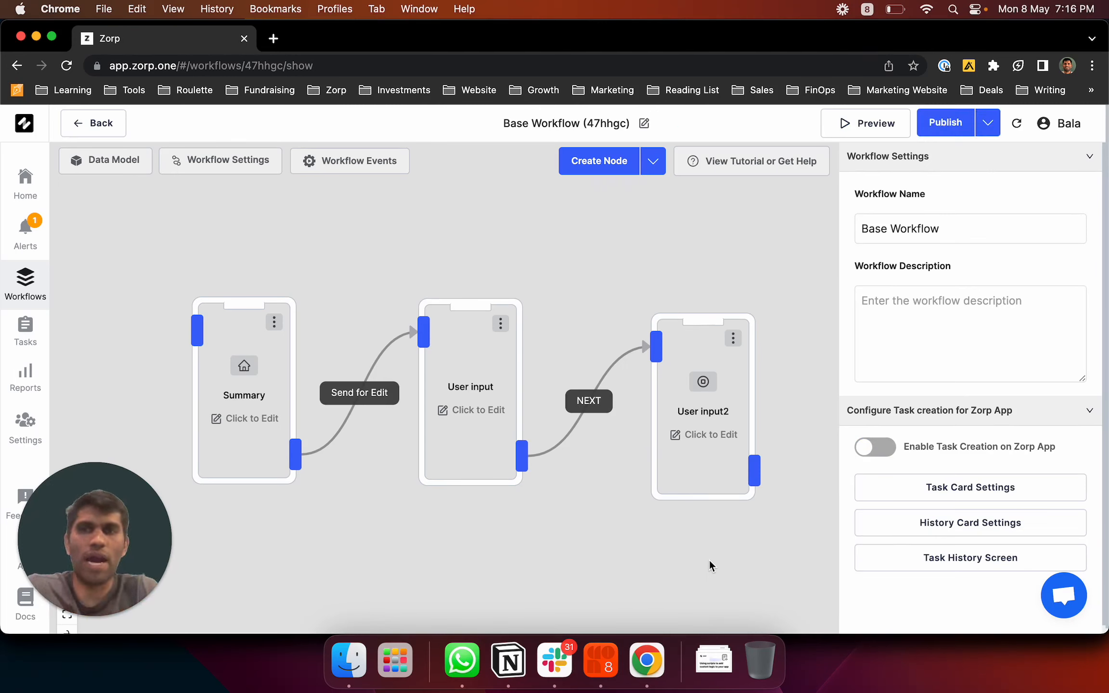
pyautogui.click(946, 122)
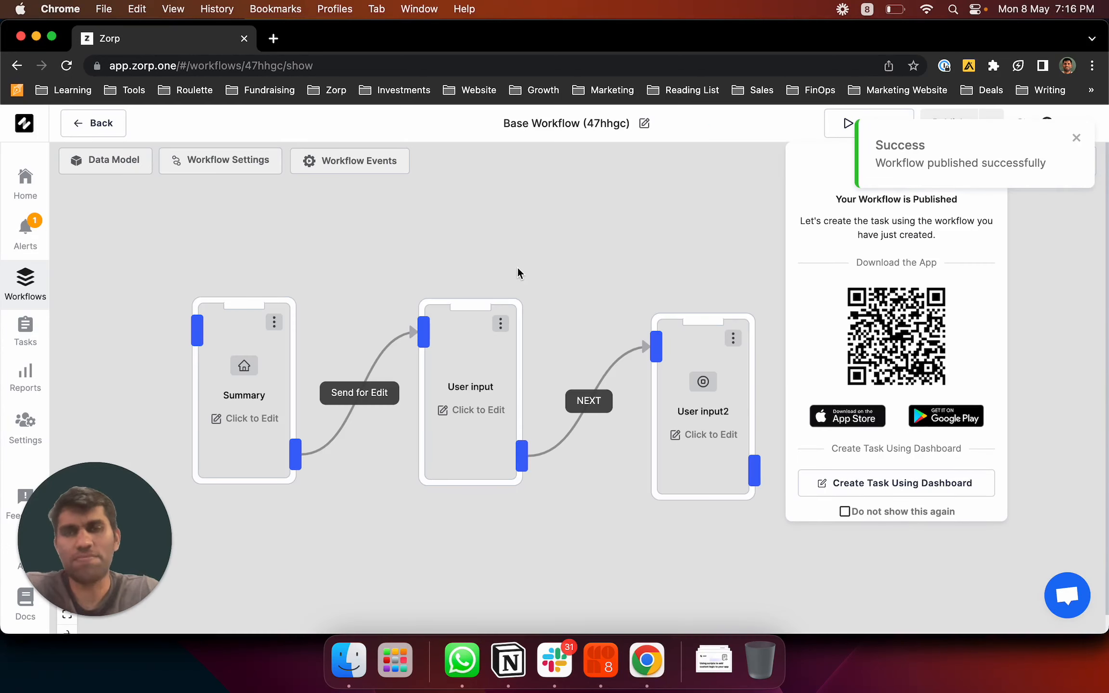
# Close the 'Your Workflow is Published' panel to reveal the Base Workflow canvas
pyautogui.click(517, 267)
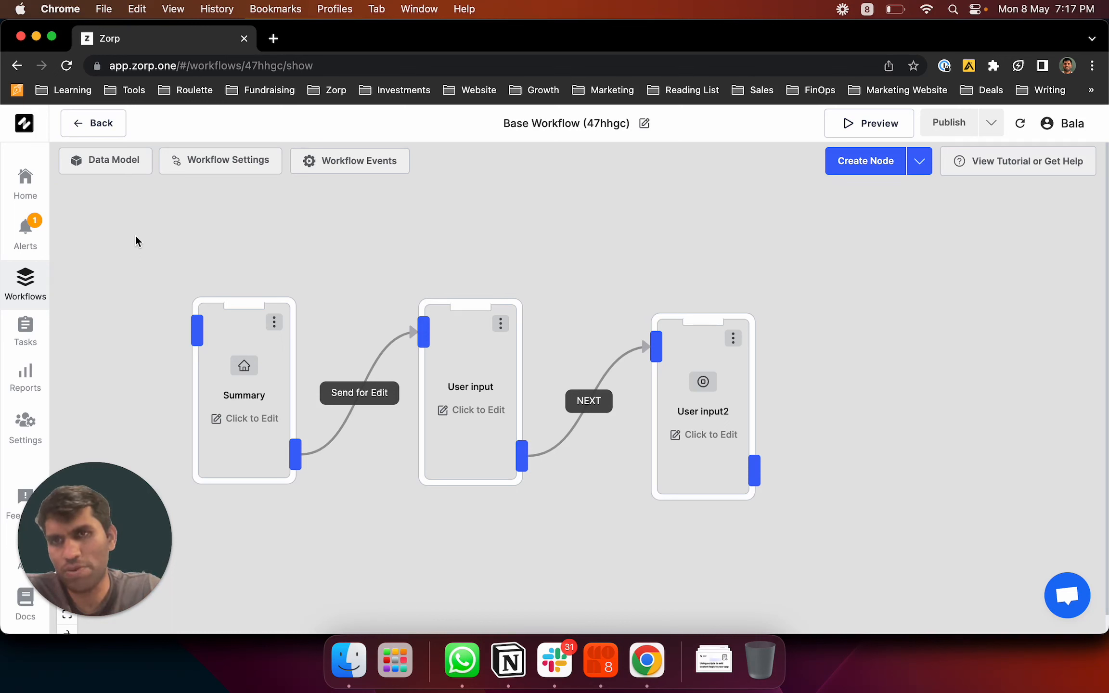
# Open the Data Model field list and cancel a new data field form
pyautogui.click(112, 162)
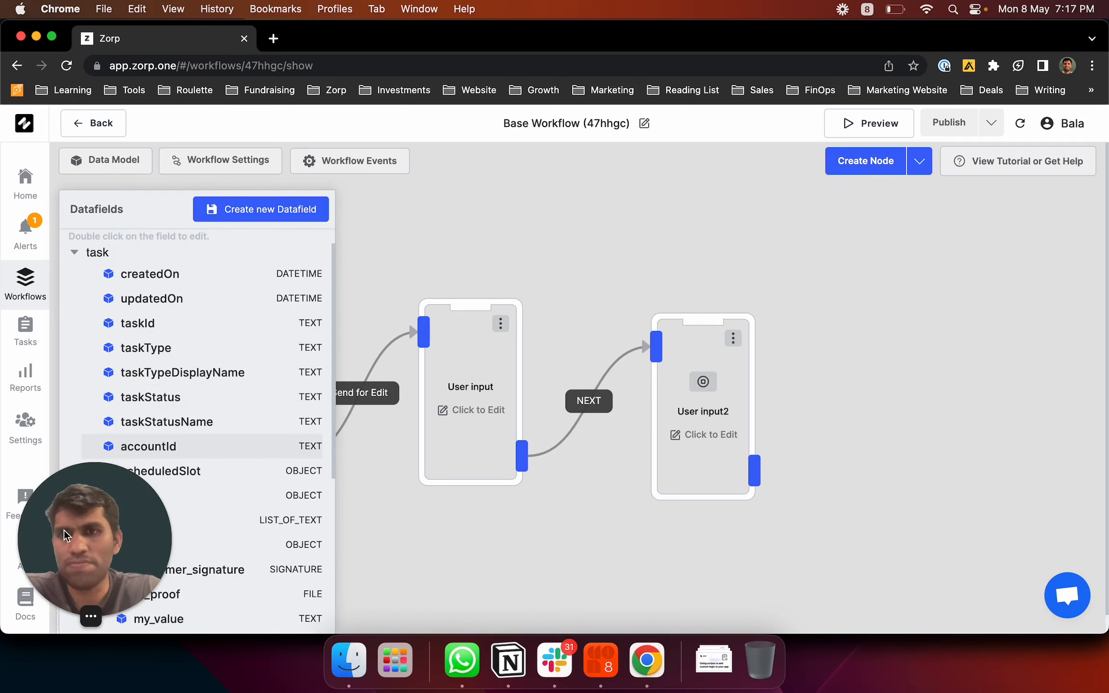
pyautogui.moveTo(63, 531); pyautogui.dragTo(567, 525)
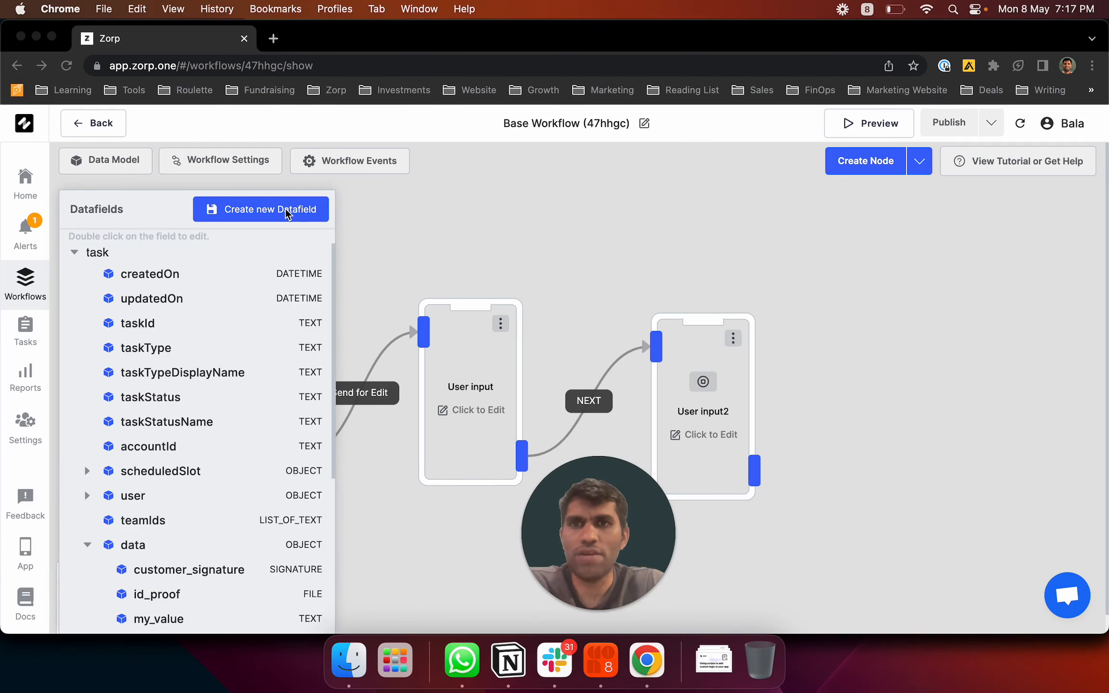
pyautogui.click(272, 213)
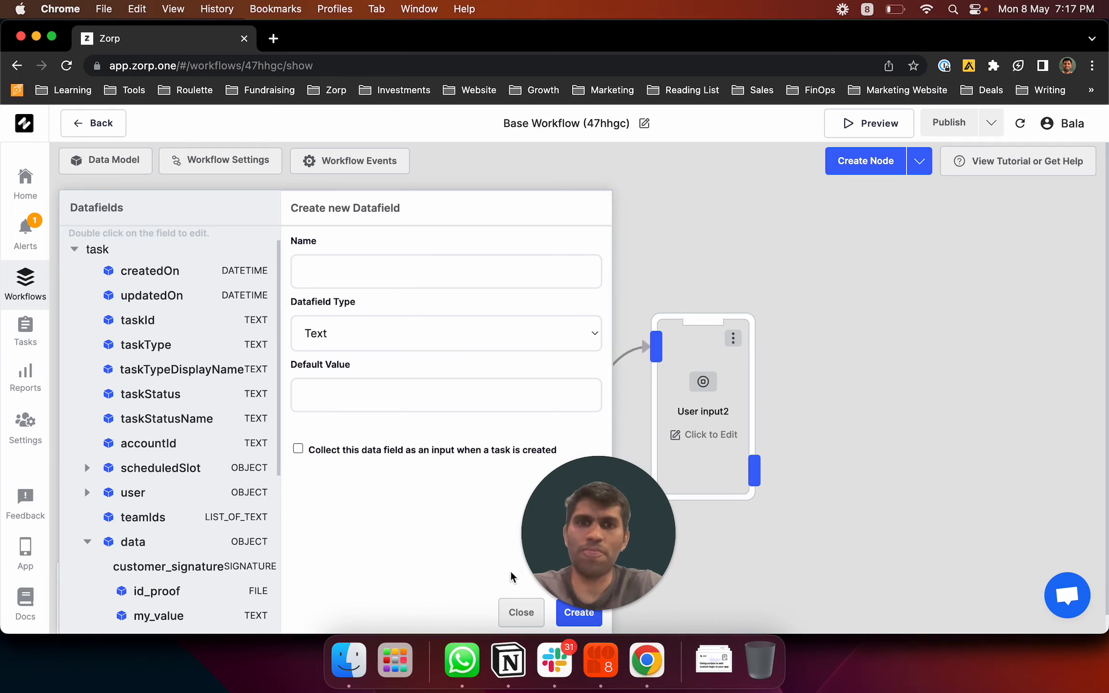
pyautogui.click(520, 612)
pyautogui.scroll(-2, 189, 561)
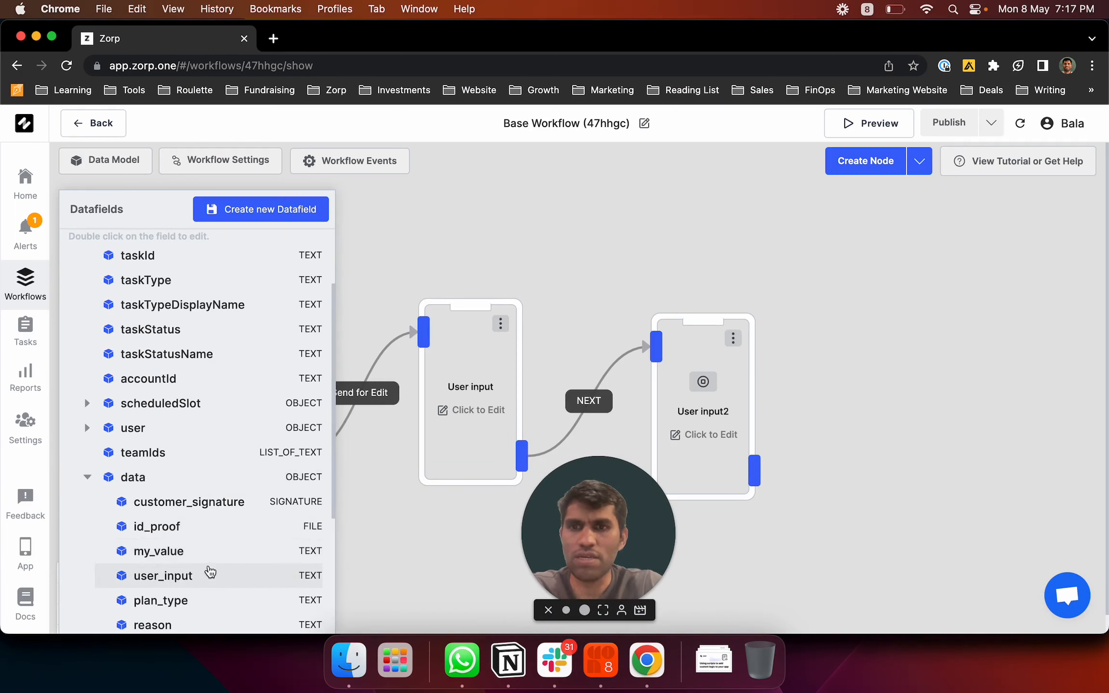
# Set user_input to be collected as an input at task creation and save it
pyautogui.click(219, 571)
pyautogui.doubleClick(219, 571)
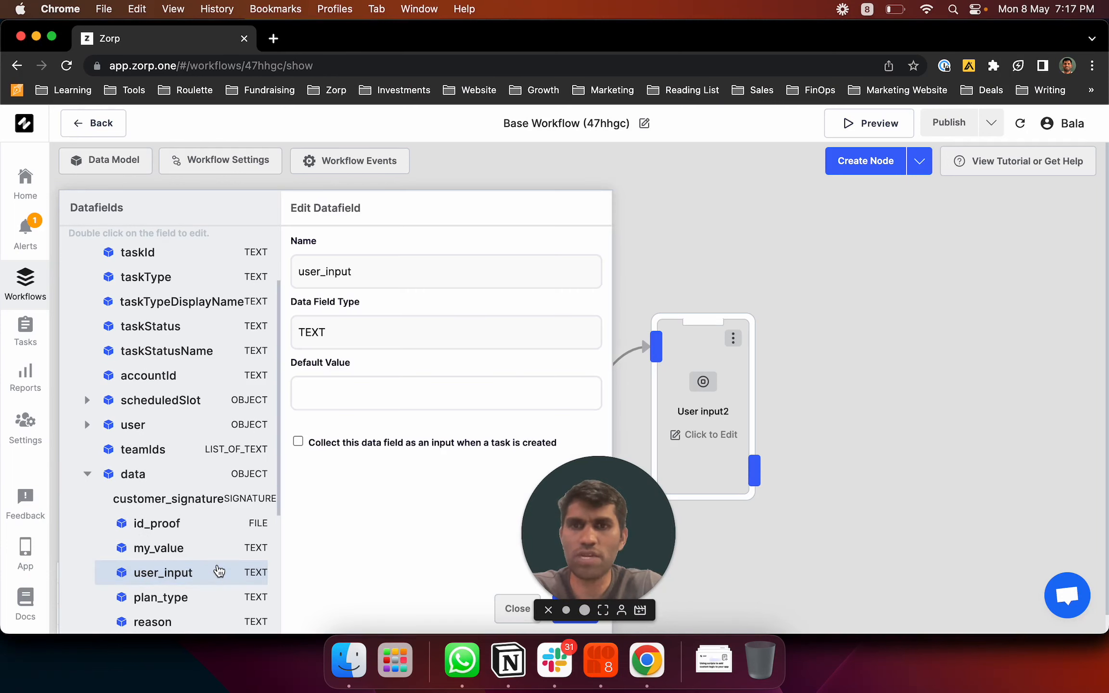
pyautogui.click(298, 441)
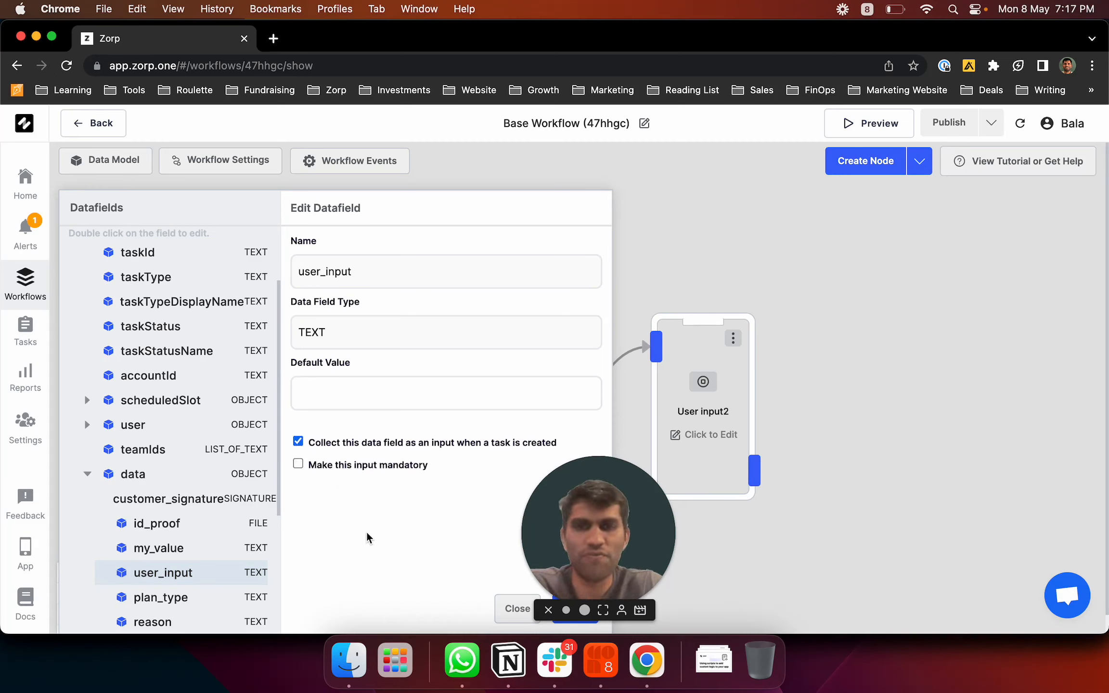
pyautogui.moveTo(567, 523); pyautogui.dragTo(718, 497)
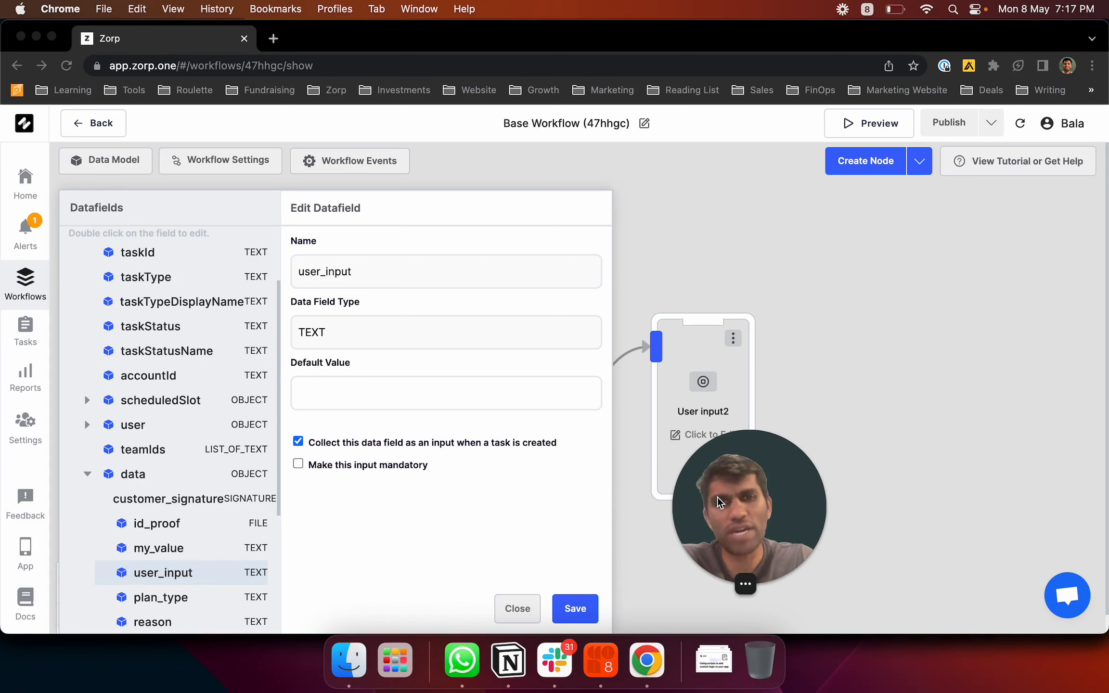
pyautogui.click(576, 611)
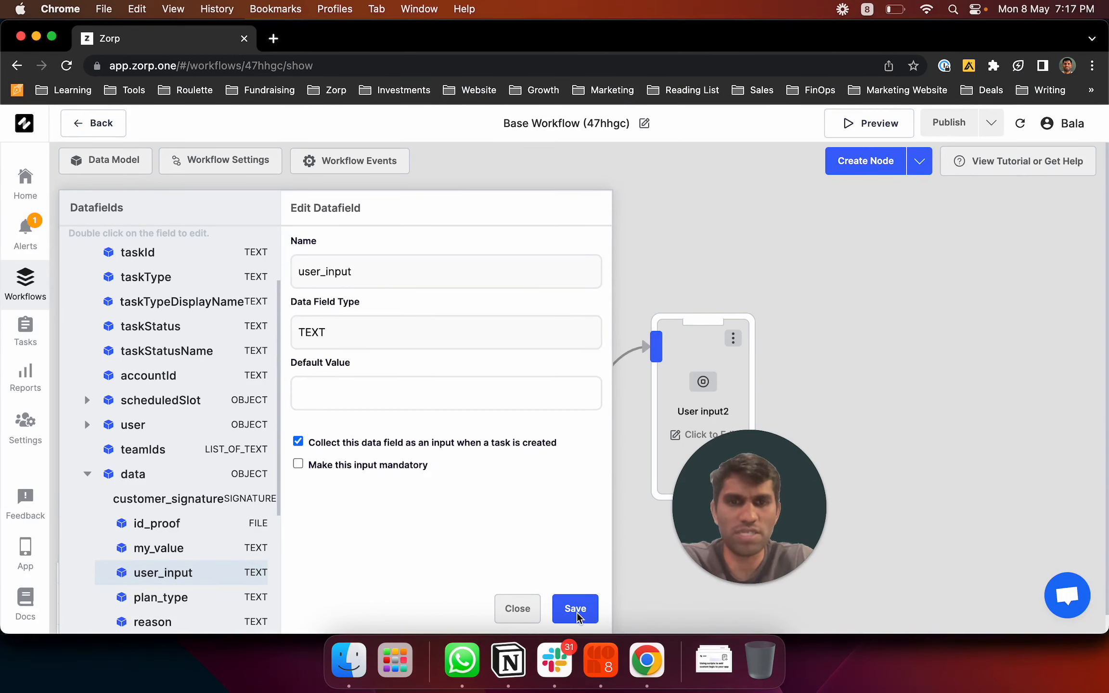
pyautogui.click(284, 212)
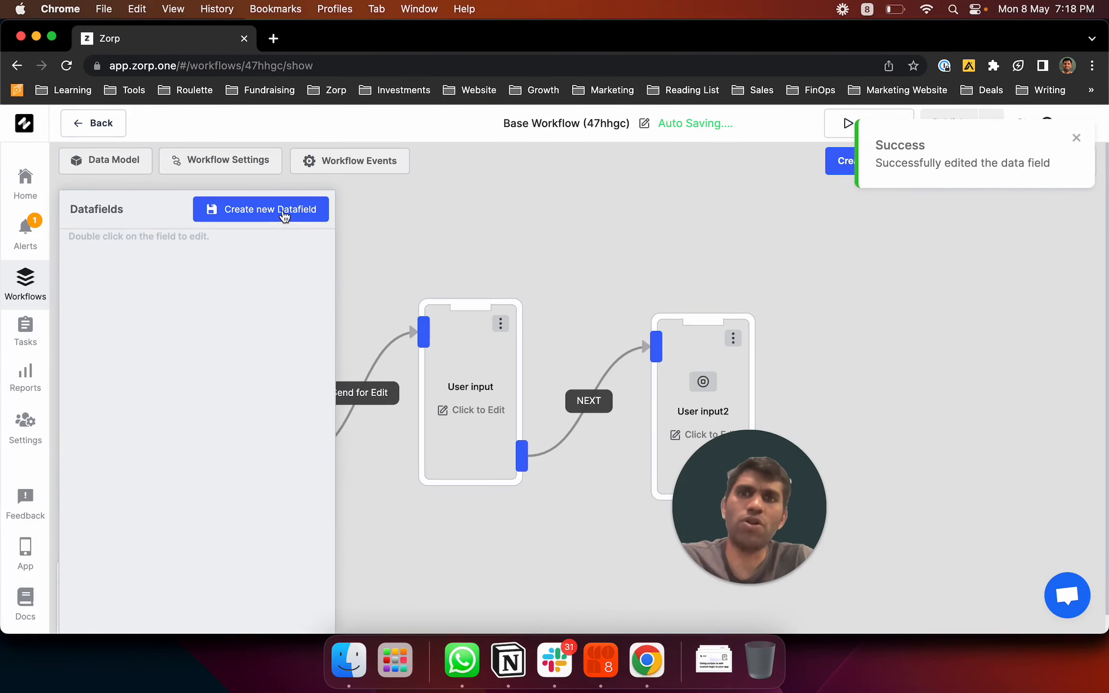
# Create customer_location as a Location-type data field, collected as input when tasks are created
pyautogui.click(371, 276)
pyautogui.write('customer_')
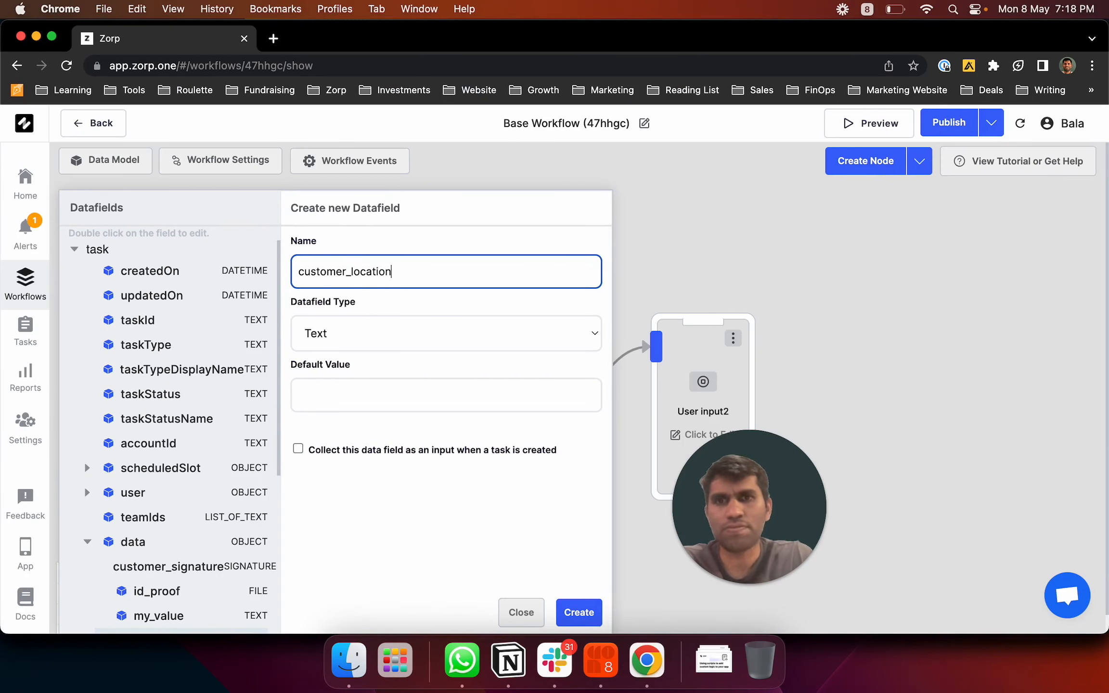
pyautogui.write('location')
pyautogui.click(358, 340)
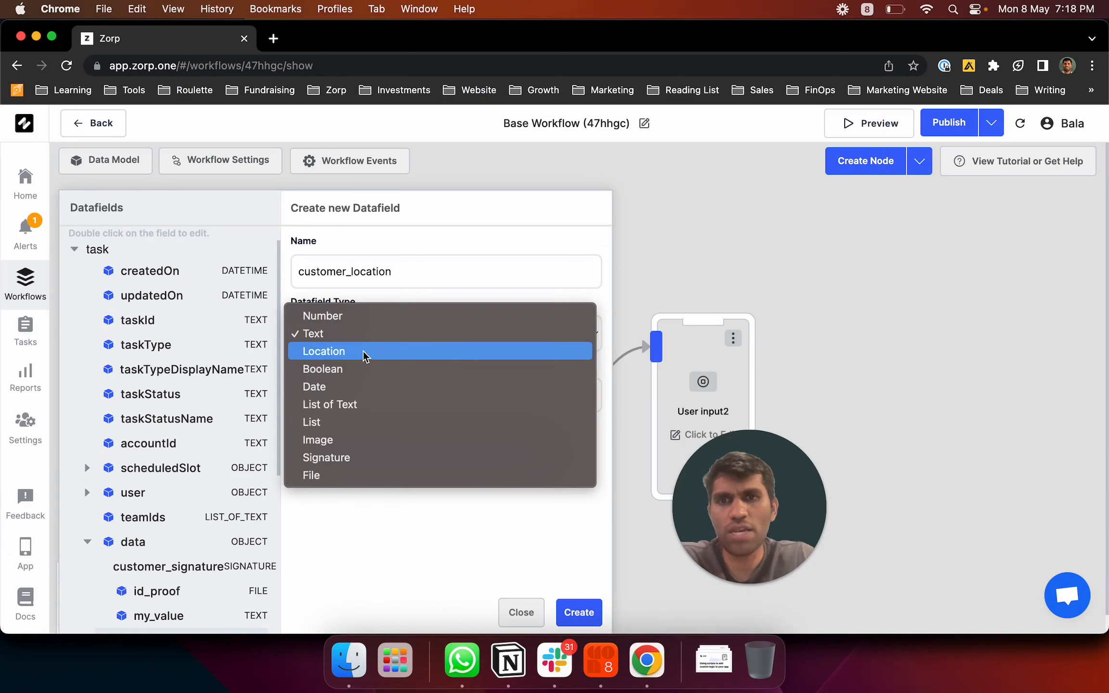
pyautogui.click(364, 356)
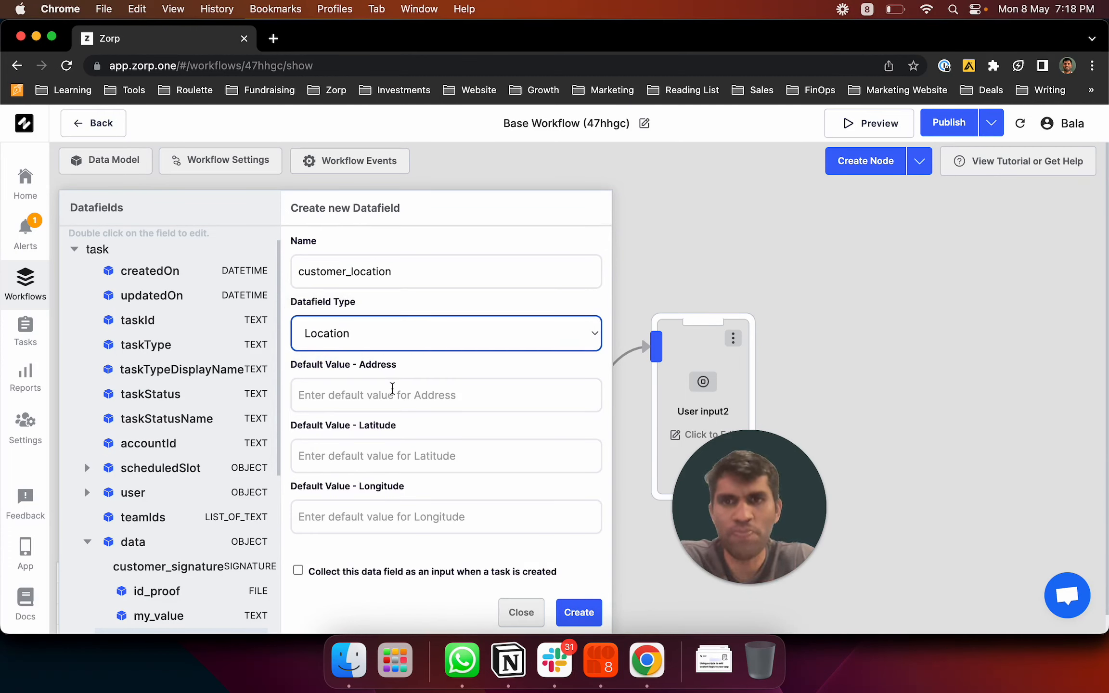
pyautogui.click(393, 388)
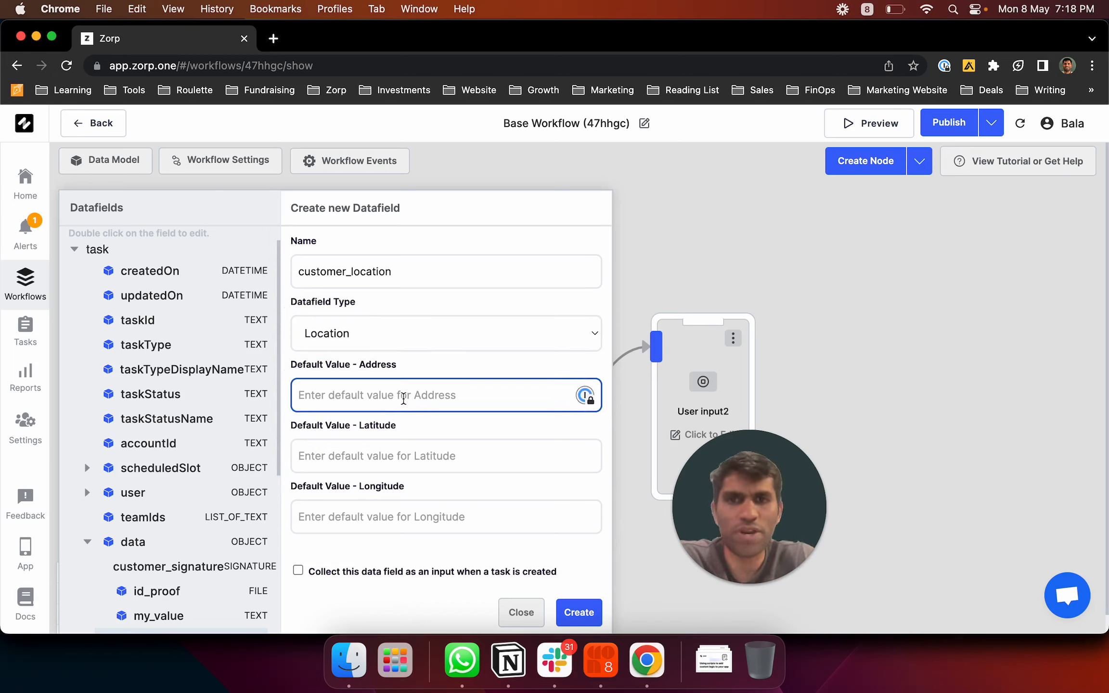
pyautogui.click(422, 459)
pyautogui.click(423, 507)
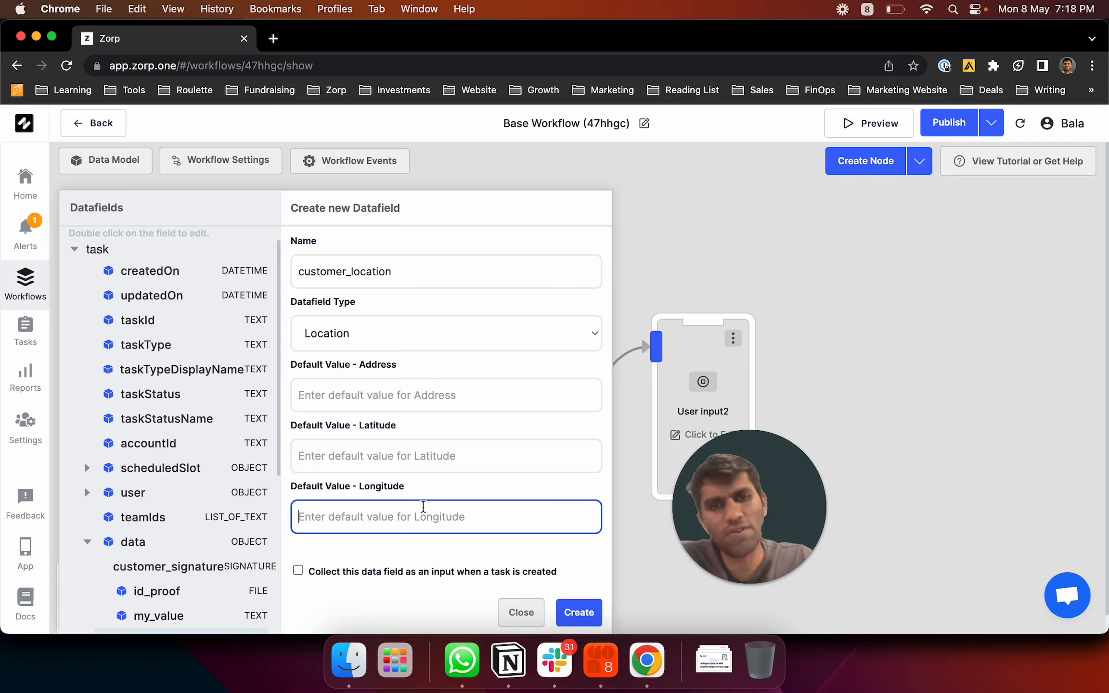
pyautogui.click(298, 570)
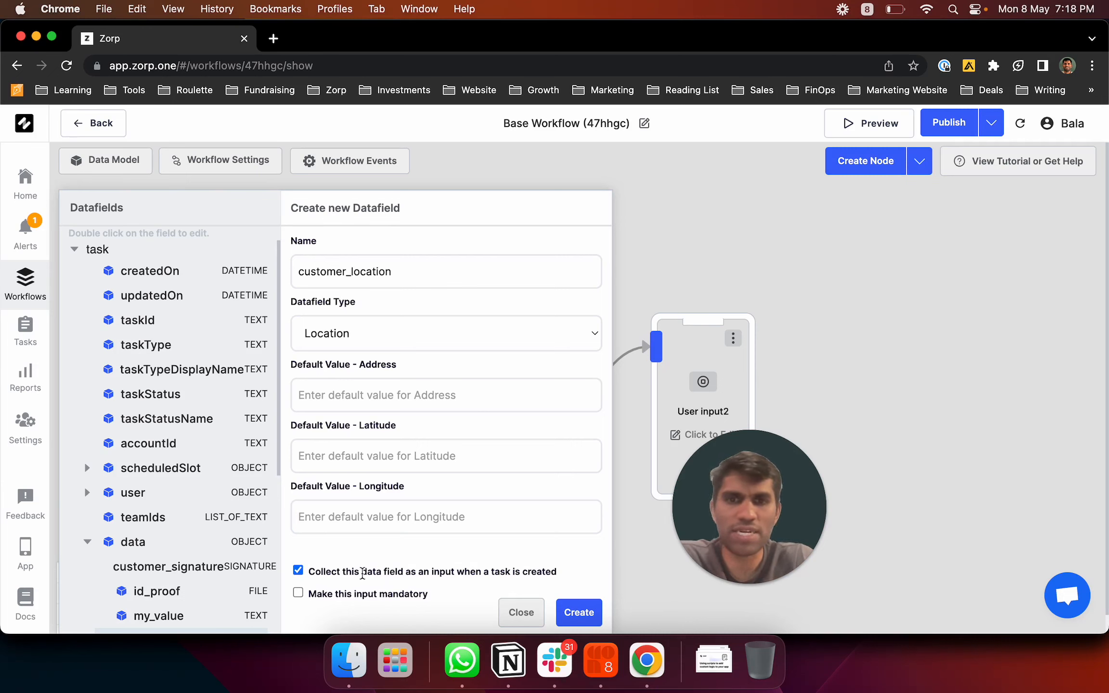
pyautogui.moveTo(363, 573); pyautogui.dragTo(455, 573)
pyautogui.click(454, 574)
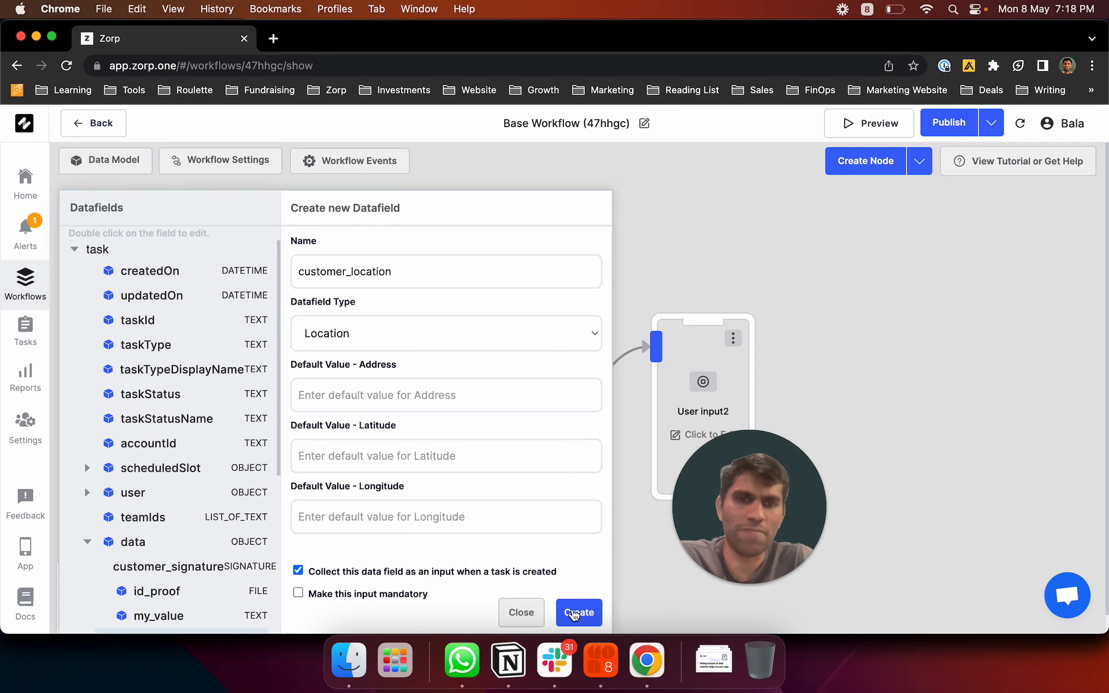
pyautogui.click(577, 610)
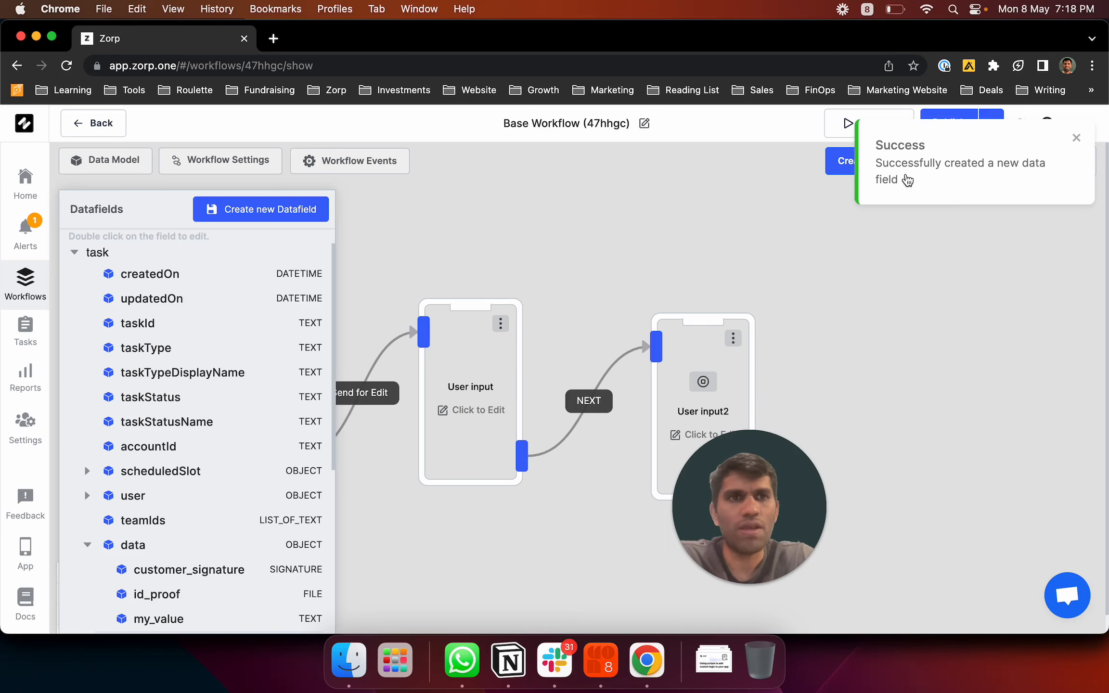
# Republish Base Workflow with the new field and start a task via the dashboard
pyautogui.click(955, 126)
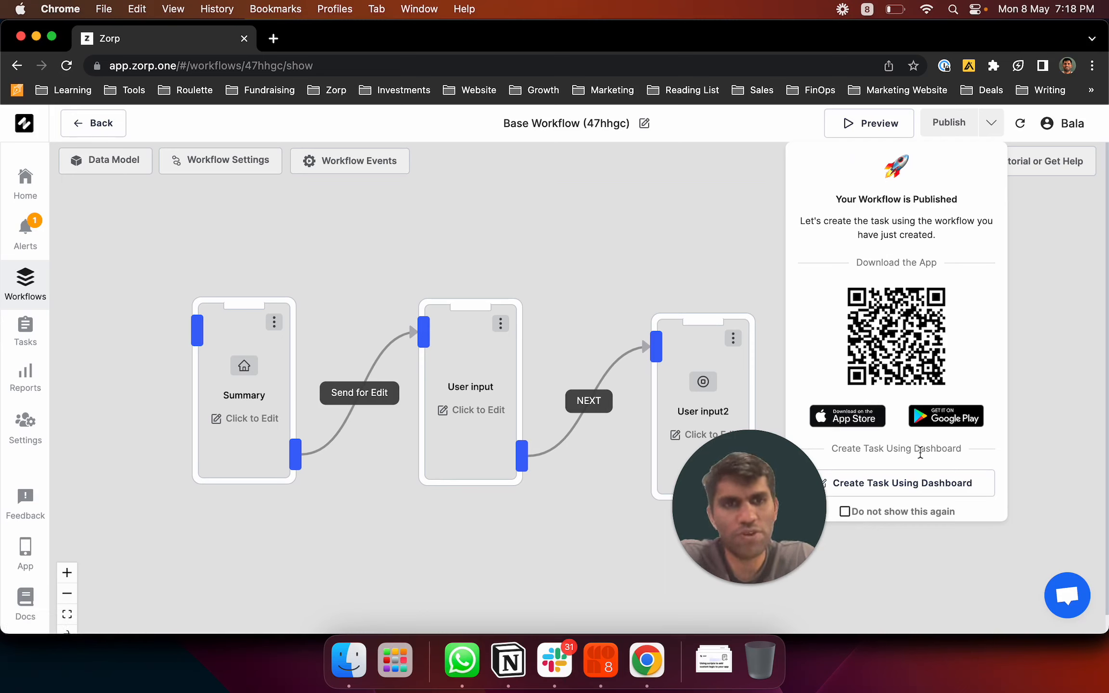
pyautogui.moveTo(767, 538); pyautogui.dragTo(460, 532)
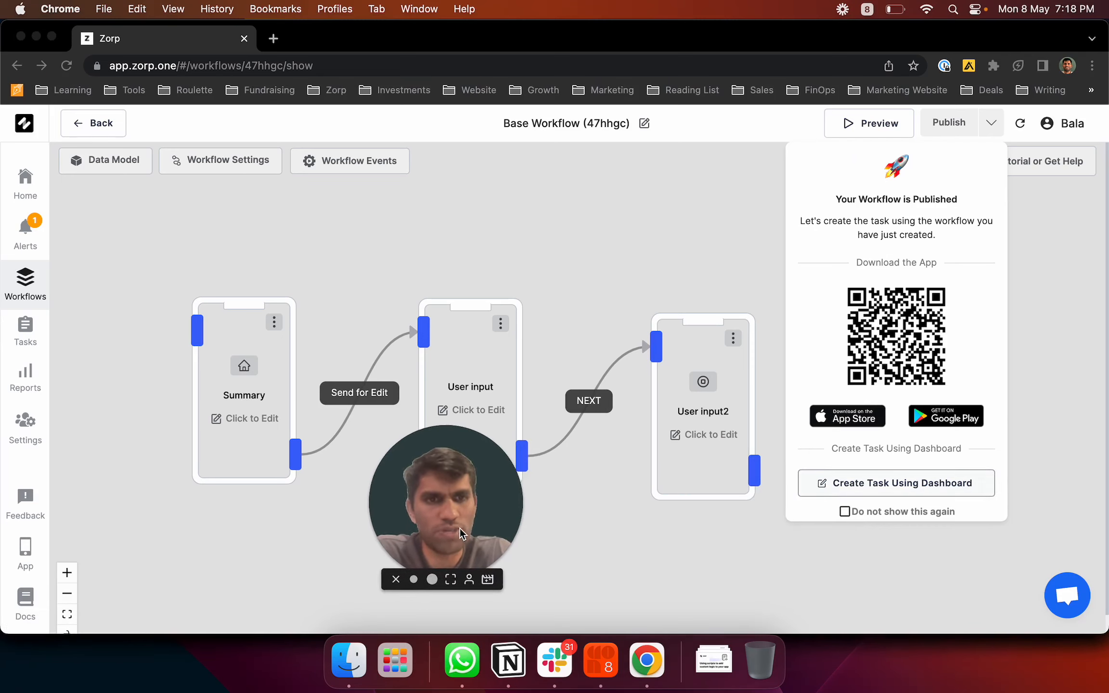
pyautogui.click(923, 488)
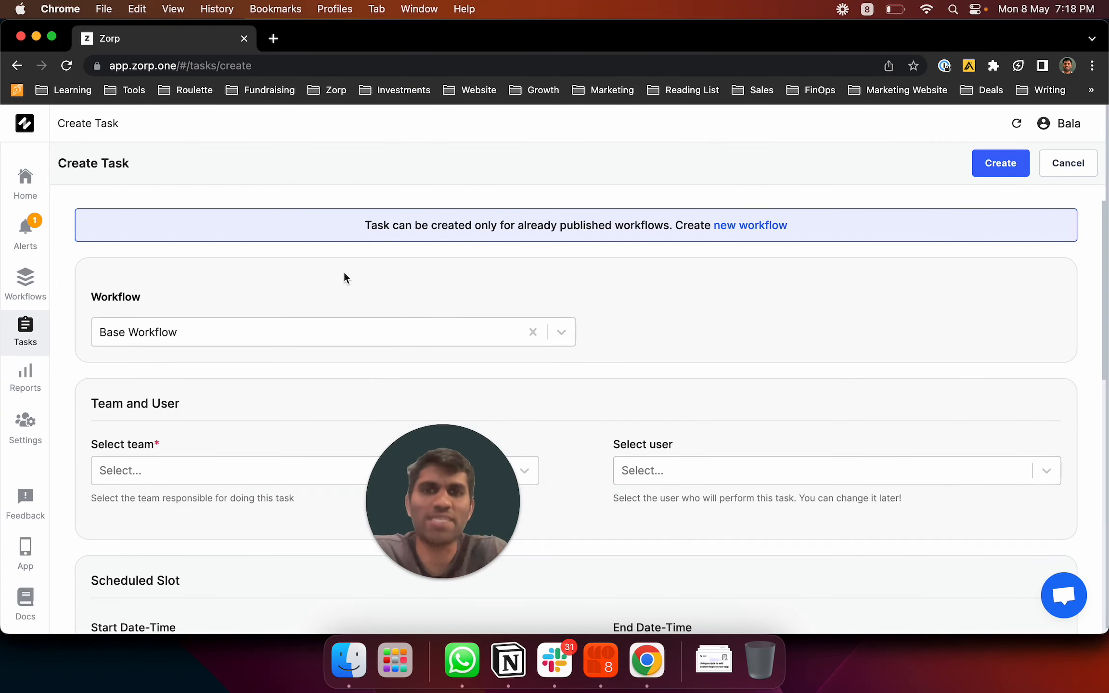
# Assign the new task to Central team and the available user
pyautogui.moveTo(421, 502); pyautogui.dragTo(904, 585)
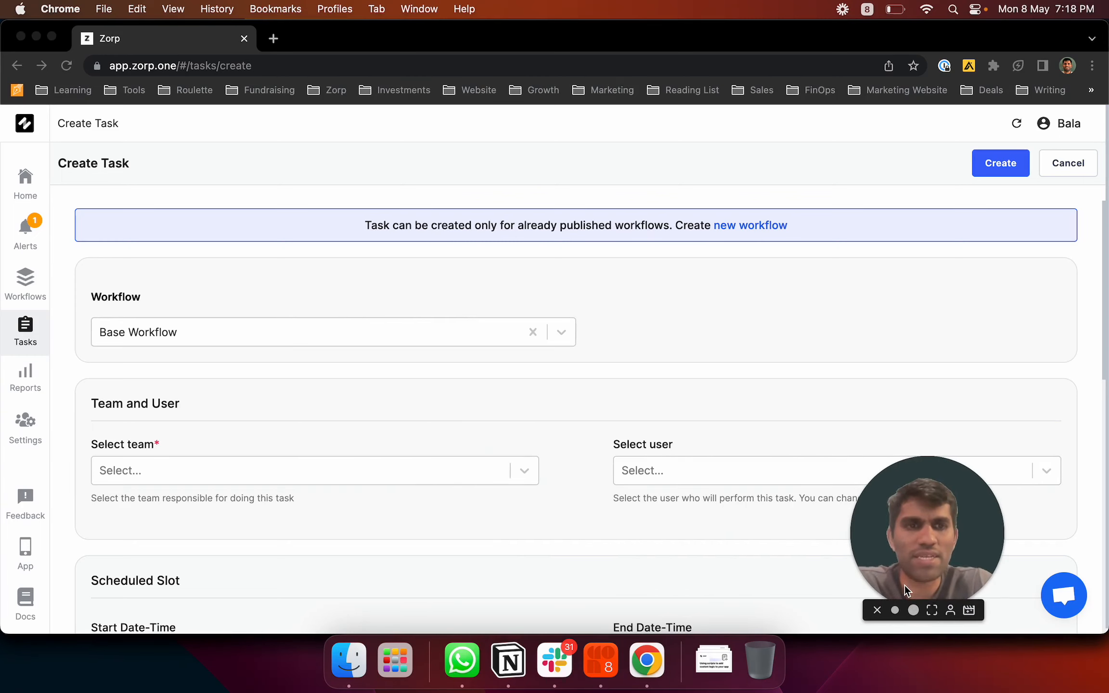
pyautogui.scroll(-10, 411, 357)
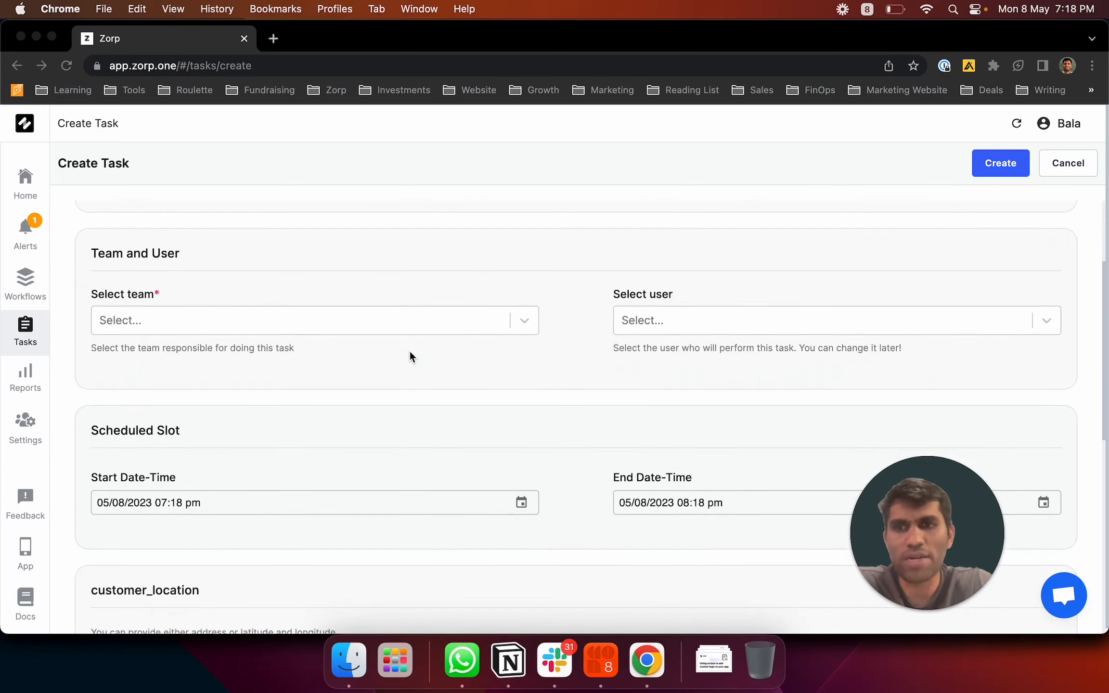
pyautogui.scroll(-3, 376, 505)
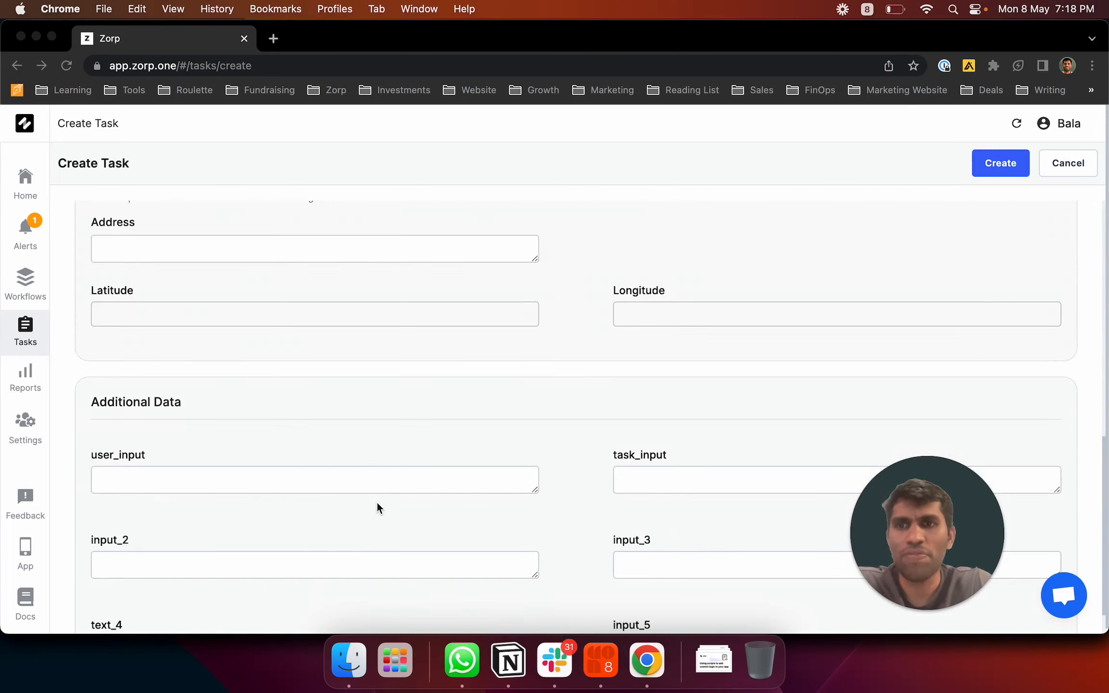
pyautogui.scroll(2, 376, 501)
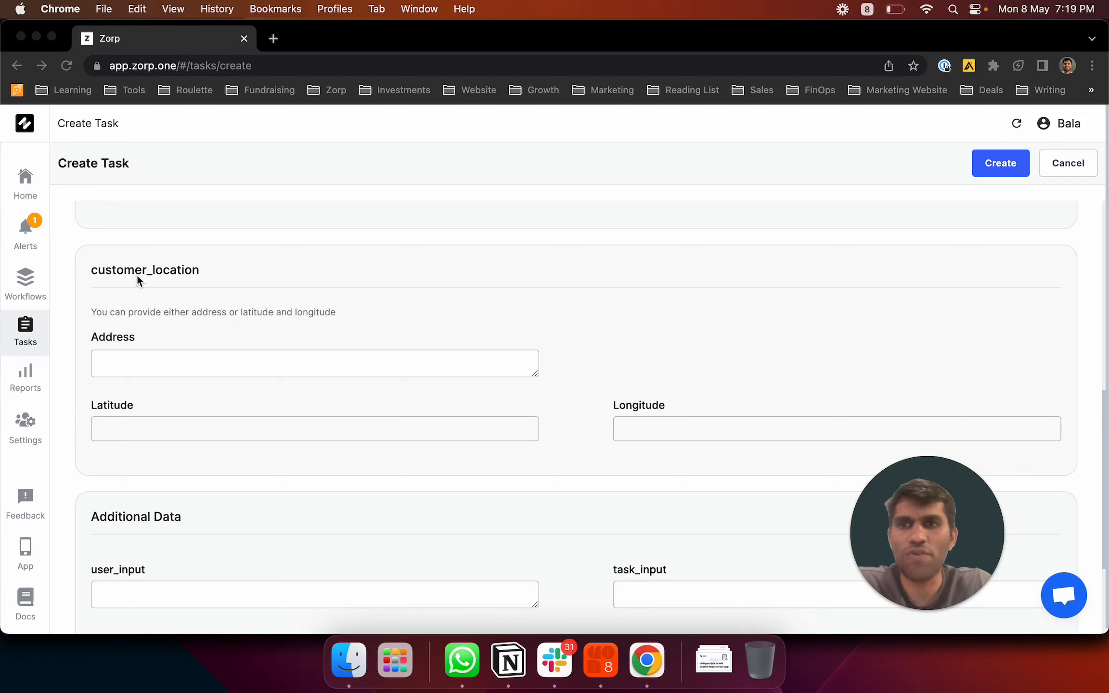
pyautogui.click(104, 269)
pyautogui.scroll(-5, 299, 456)
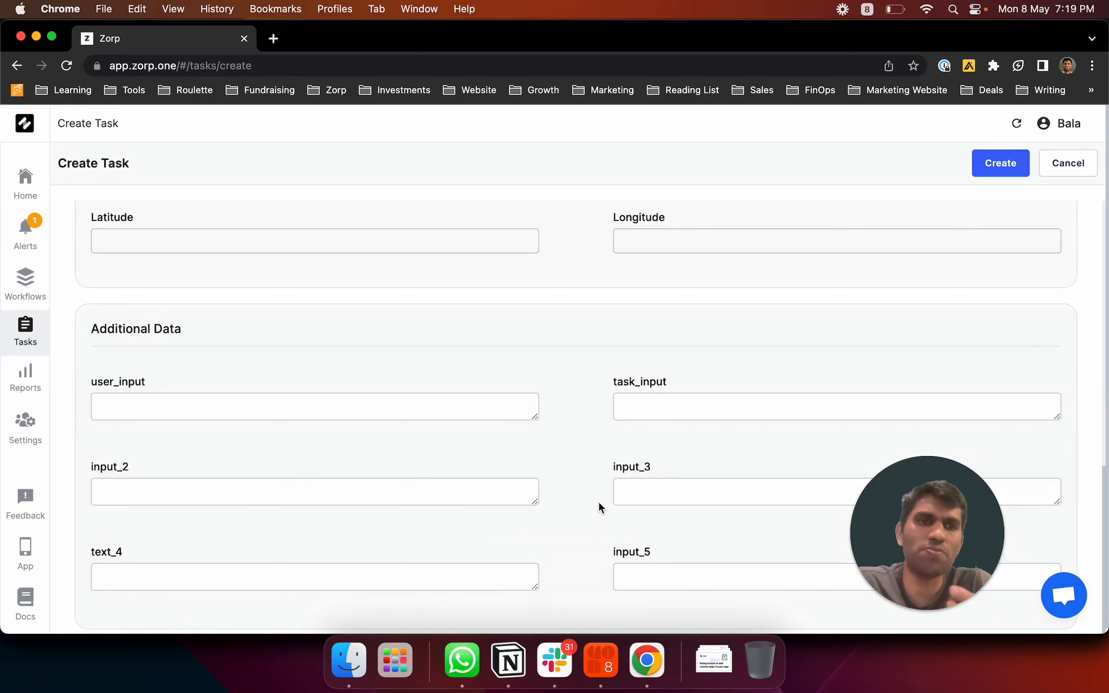
pyautogui.scroll(4, 599, 503)
pyautogui.scroll(5, 599, 504)
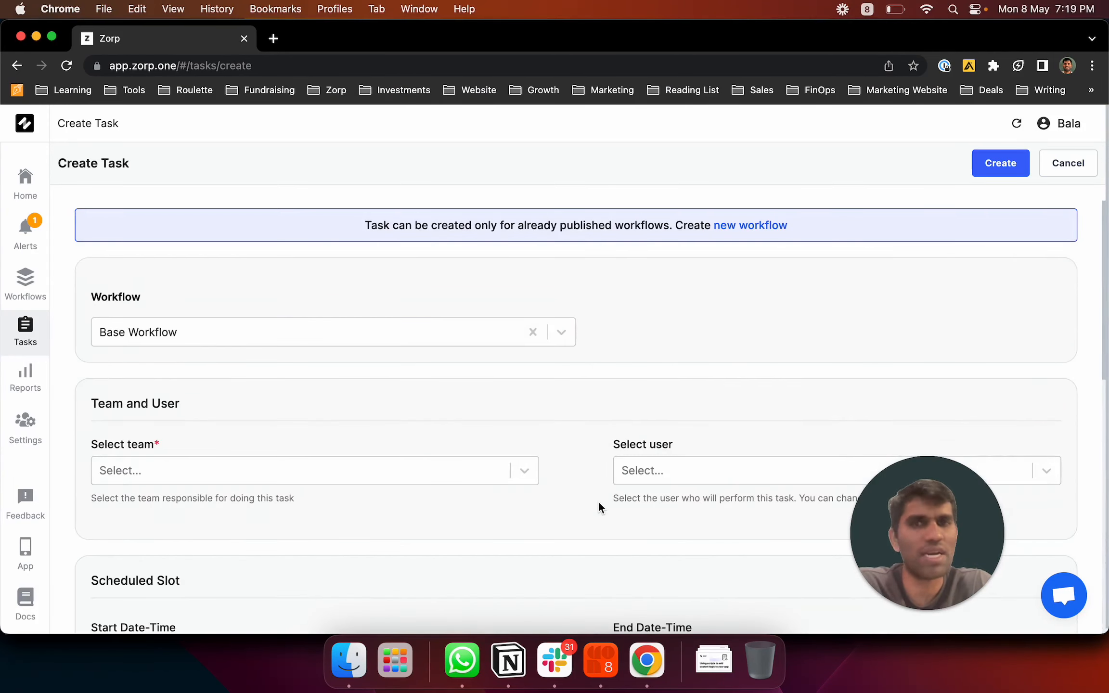
pyautogui.click(367, 465)
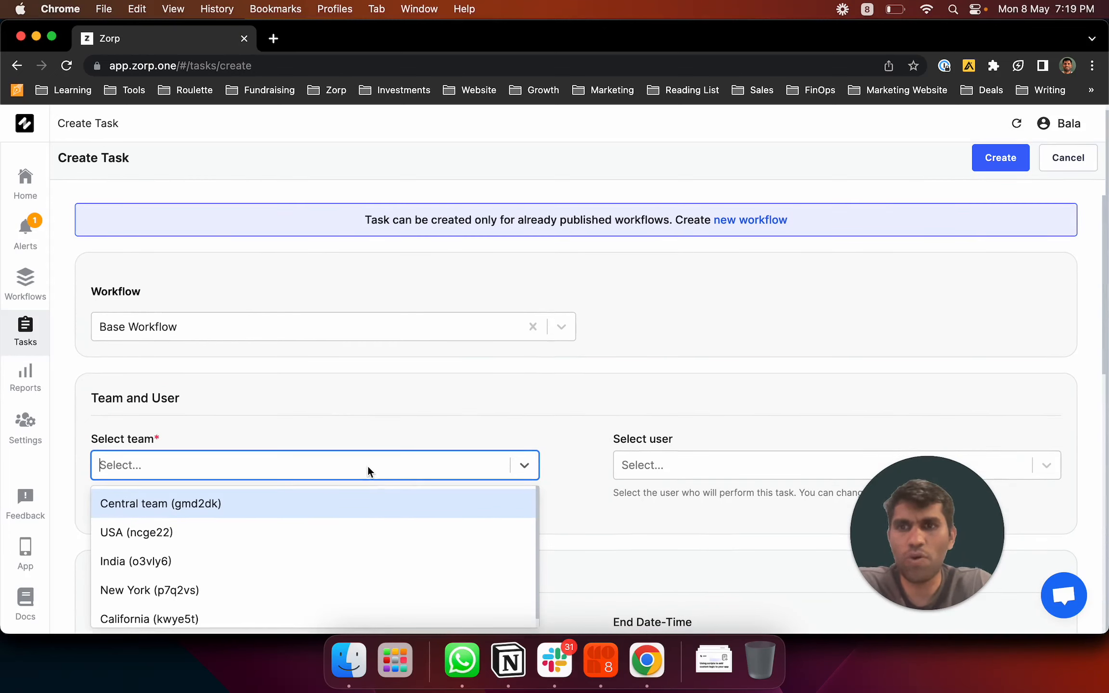
pyautogui.click(281, 506)
pyautogui.scroll(-3, 626, 385)
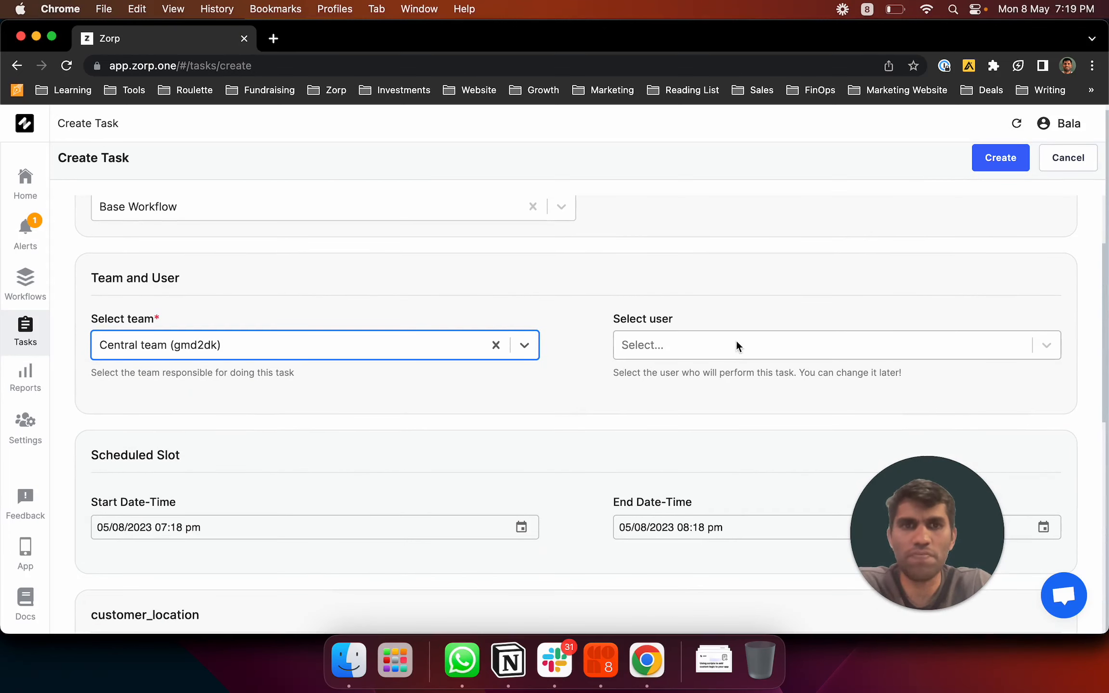
pyautogui.click(730, 345)
pyautogui.click(697, 387)
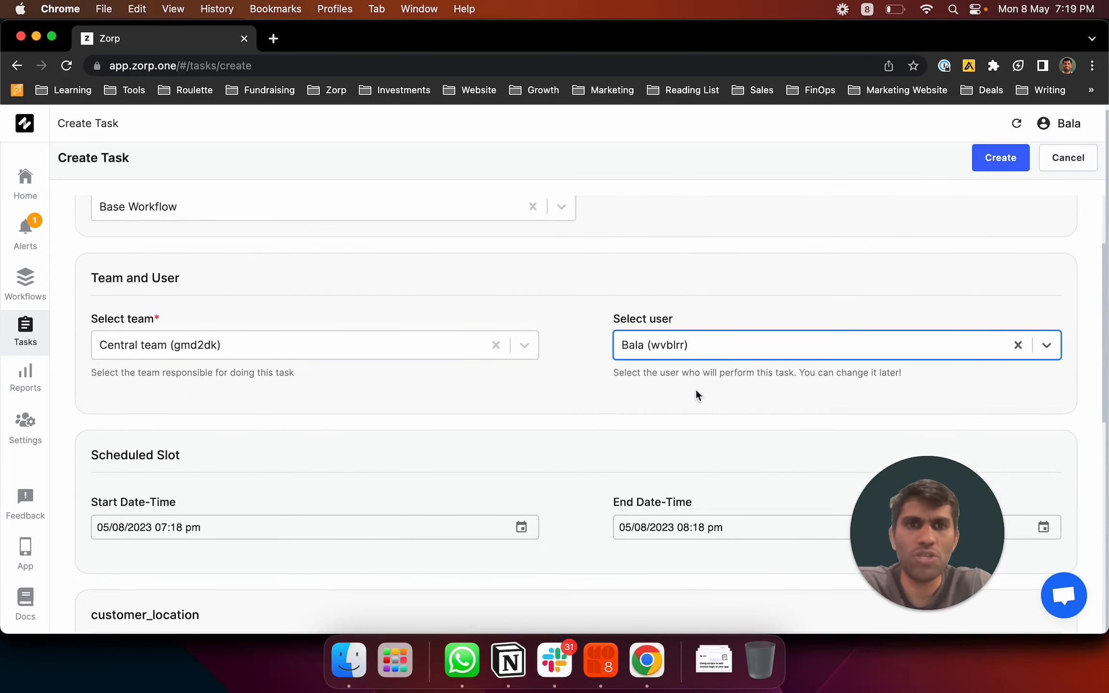
pyautogui.click(595, 446)
pyautogui.scroll(-5, 597, 443)
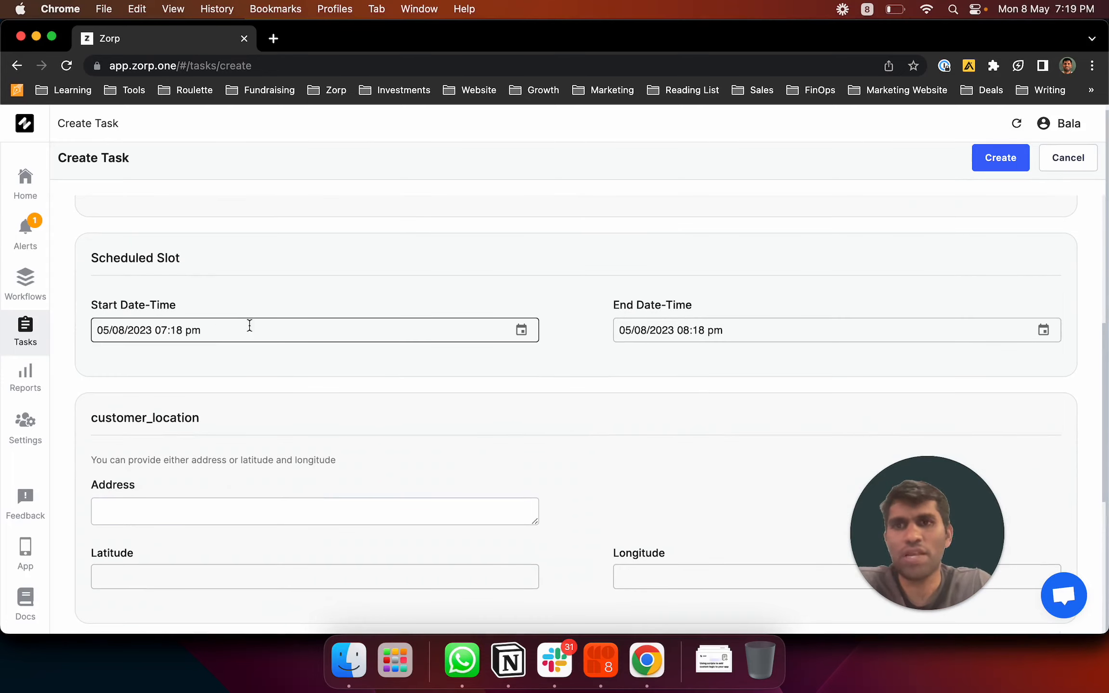
pyautogui.scroll(-2, 378, 424)
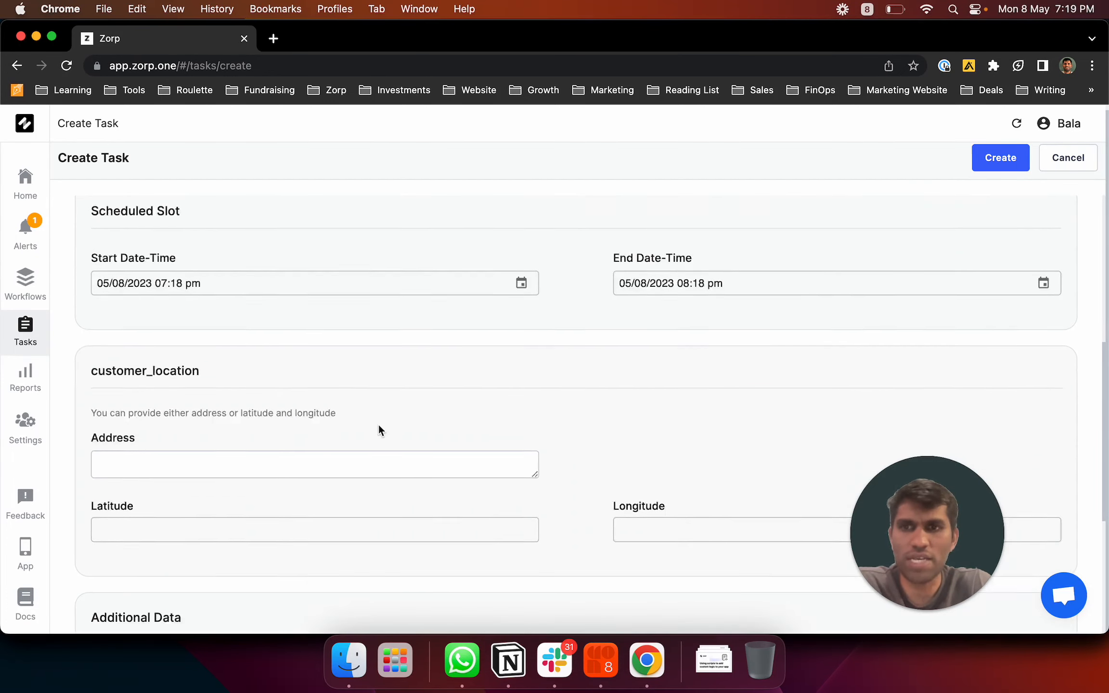
# Enter the customer's address in the customer_location field
pyautogui.click(379, 410)
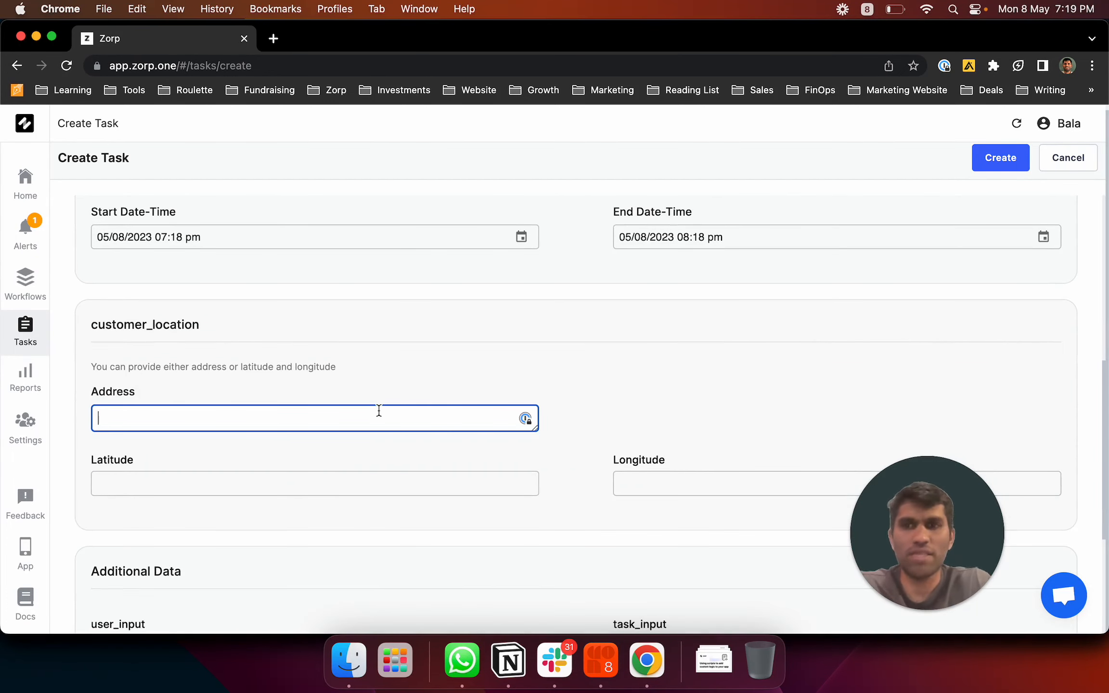
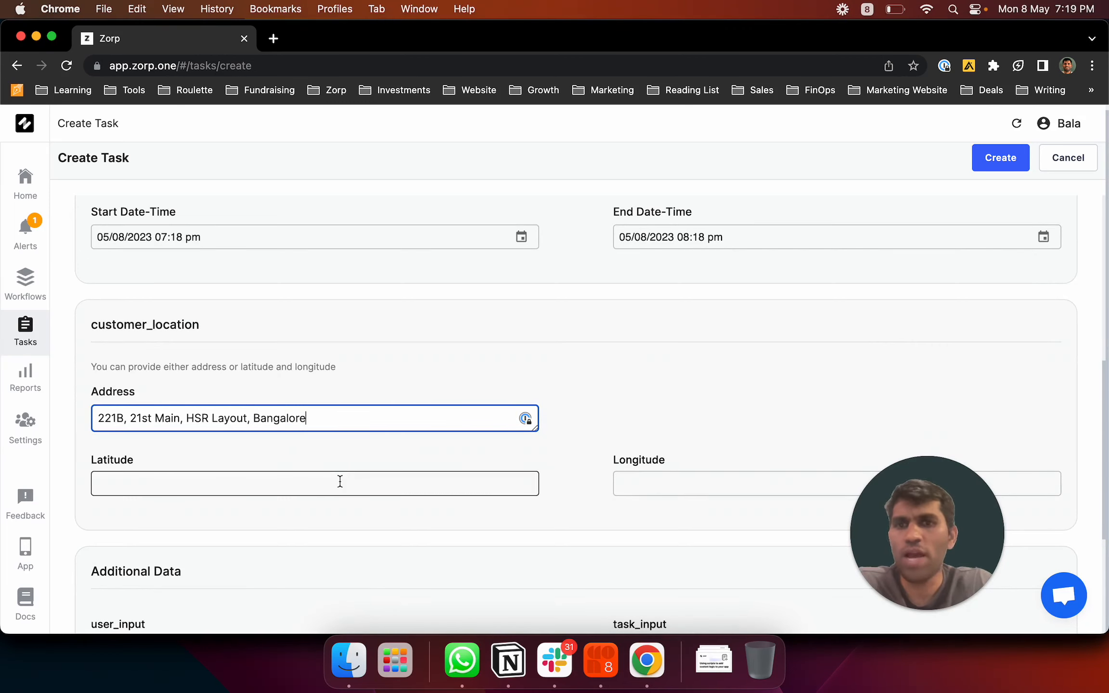
pyautogui.scroll(-1, 338, 480)
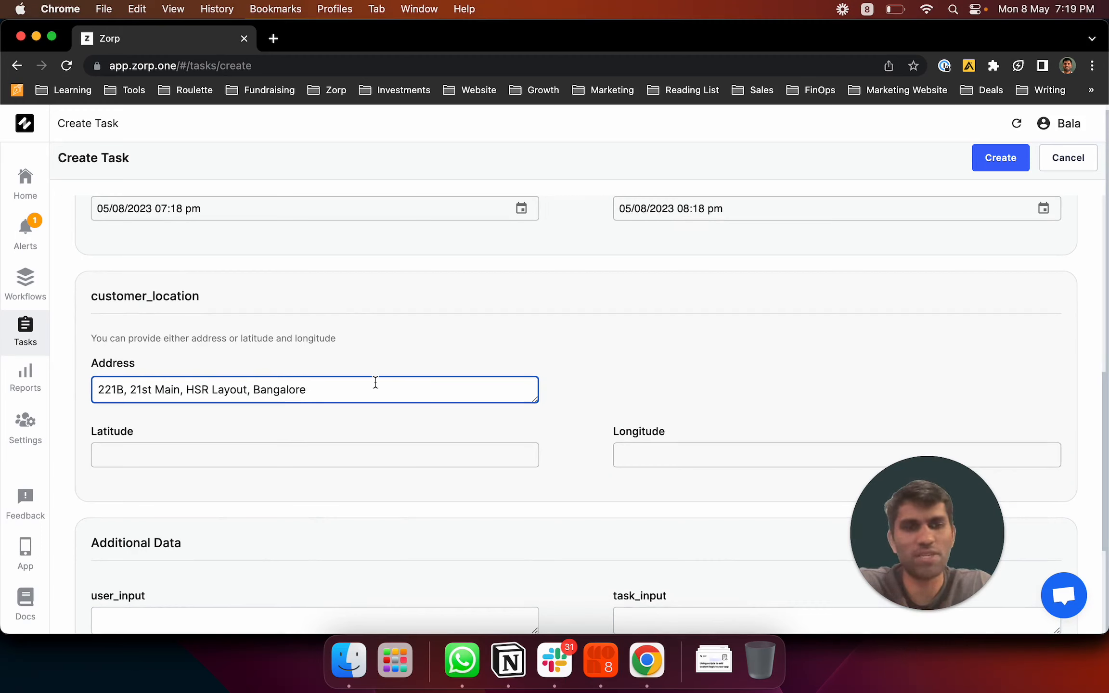
pyautogui.scroll(-5, 384, 491)
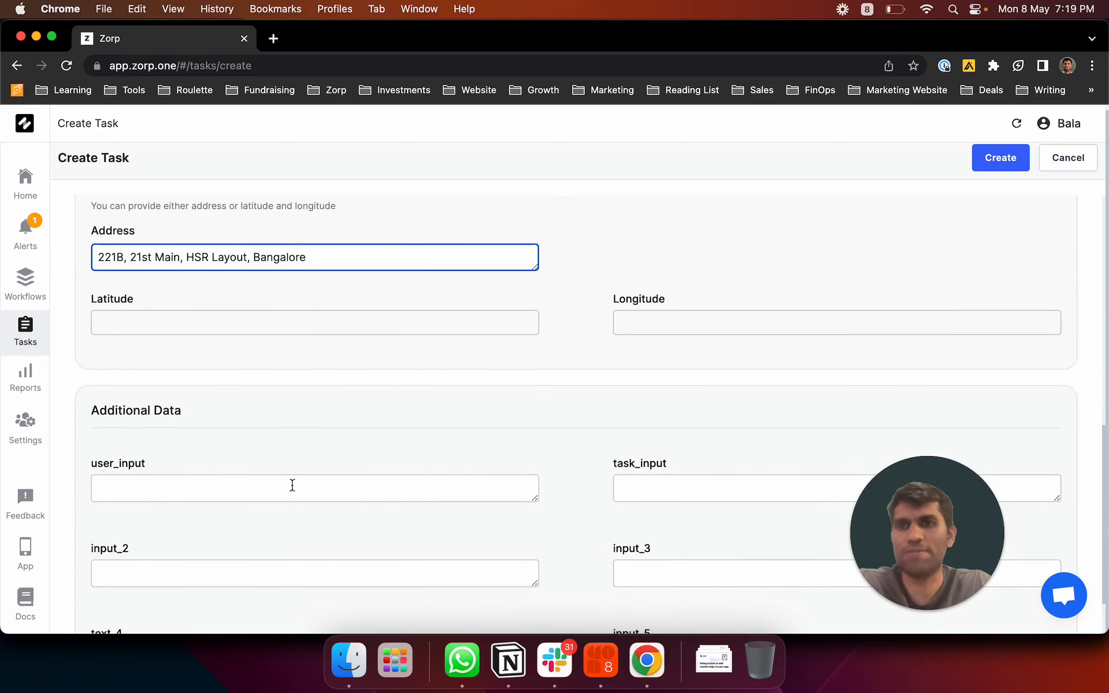
# Fill the extra fields: user_input 1, task_input 2, input_3 'no', text_4 'yes'
pyautogui.click(292, 485)
pyautogui.scroll(-3, 295, 490)
pyautogui.write('1')
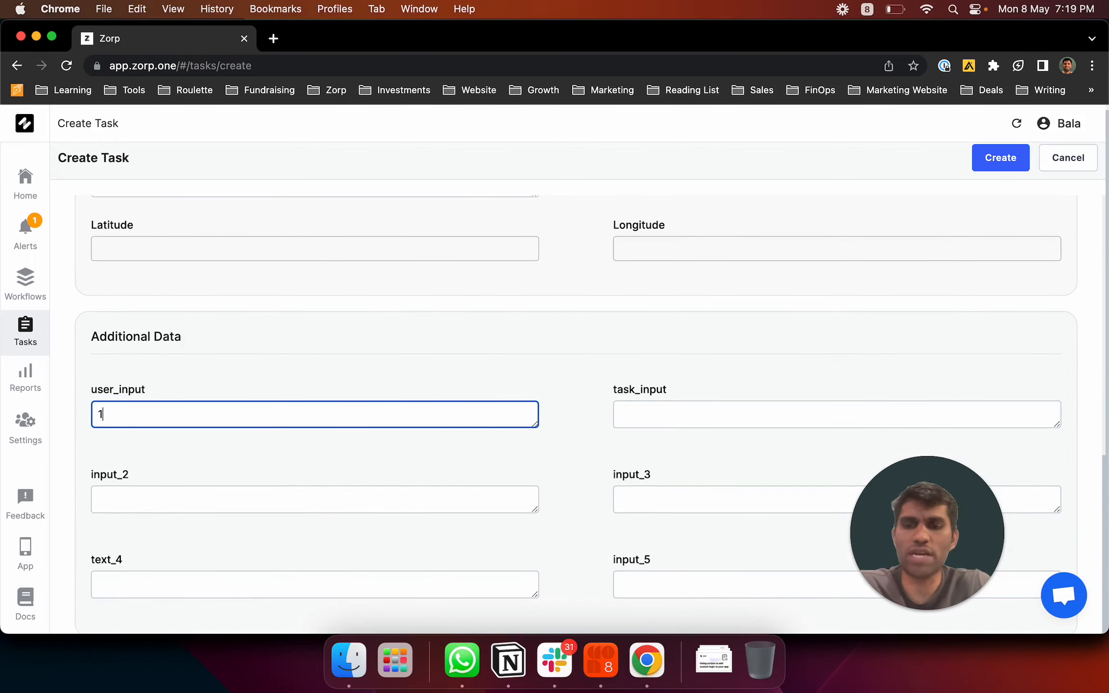
pyautogui.press('Tab')
pyautogui.write('2')
pyautogui.press('Tab')
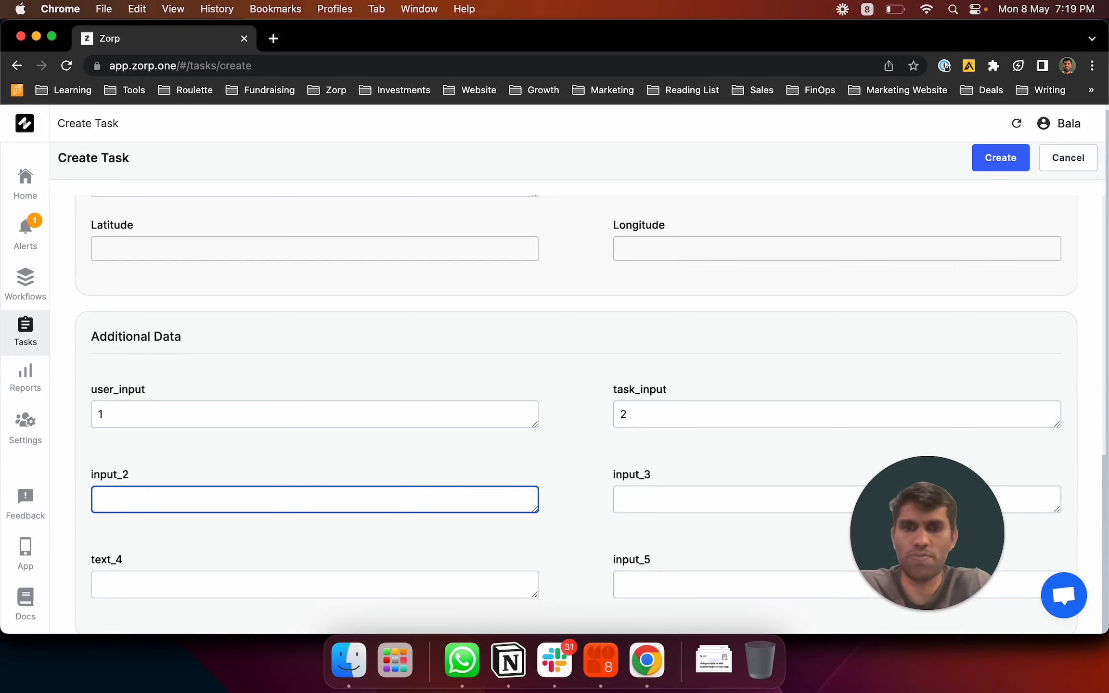
pyautogui.press('Tab')
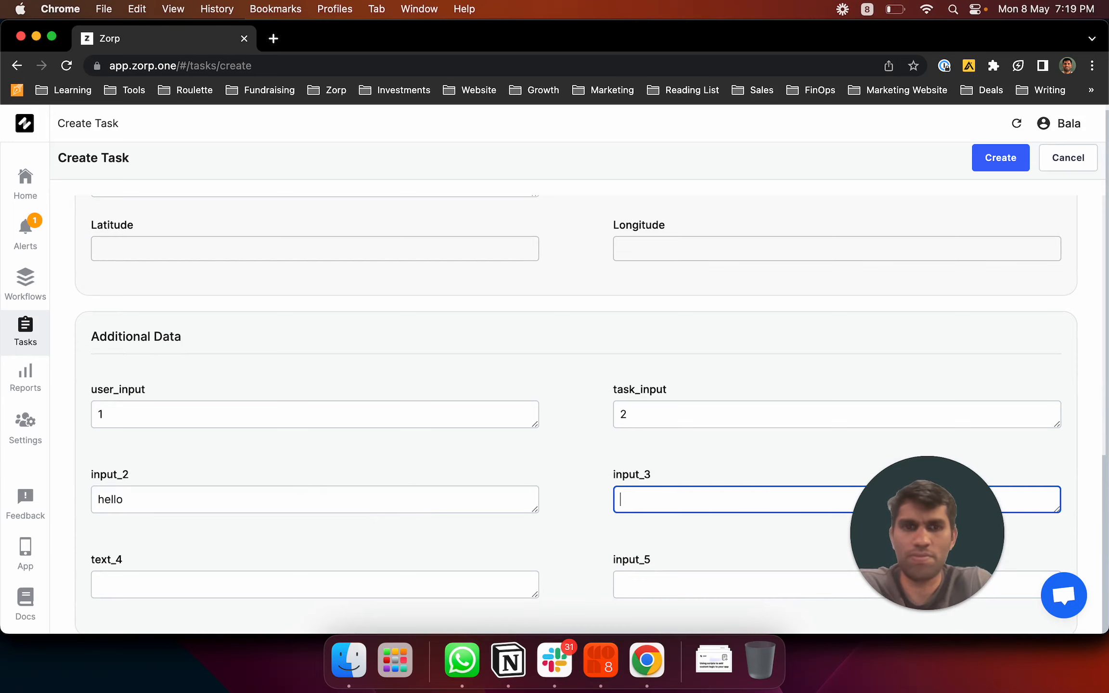
pyautogui.write('no')
pyautogui.press('Tab')
pyautogui.write('yes')
pyautogui.press('Tab')
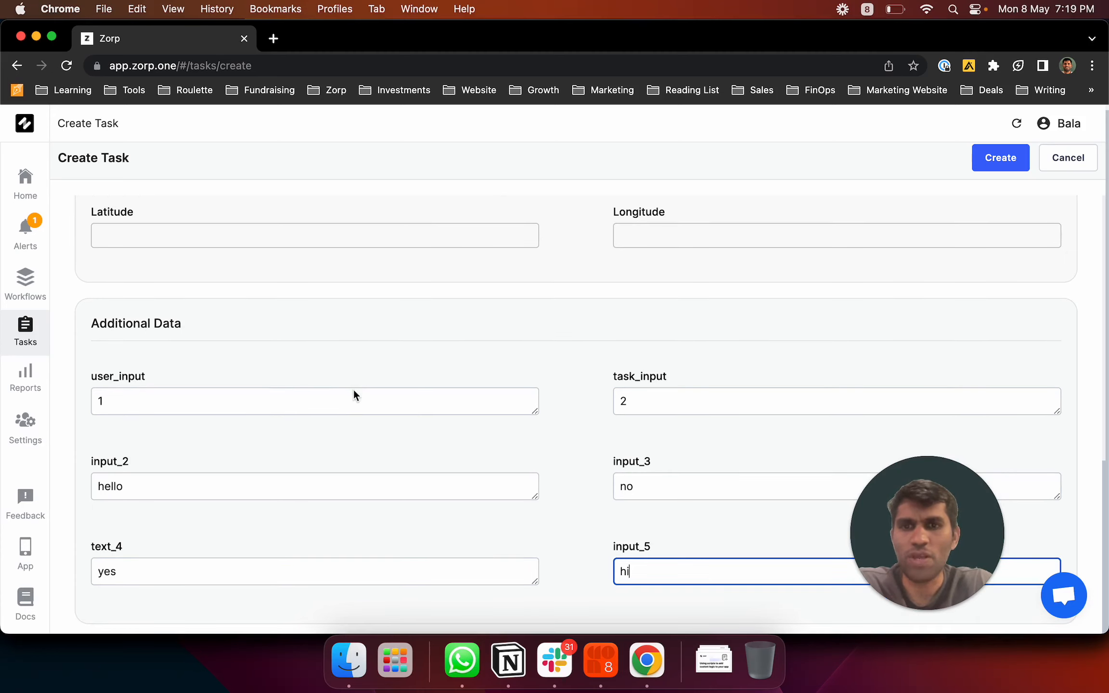
pyautogui.scroll(15, 777, 356)
pyautogui.click(998, 167)
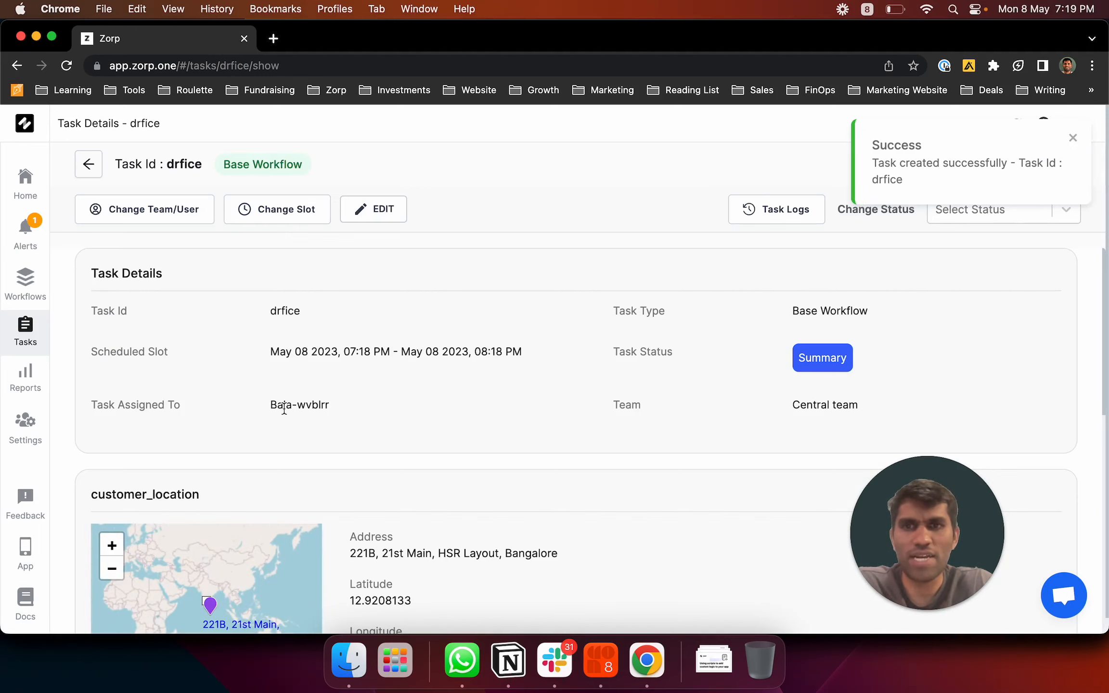
pyautogui.moveTo(269, 405); pyautogui.dragTo(380, 414)
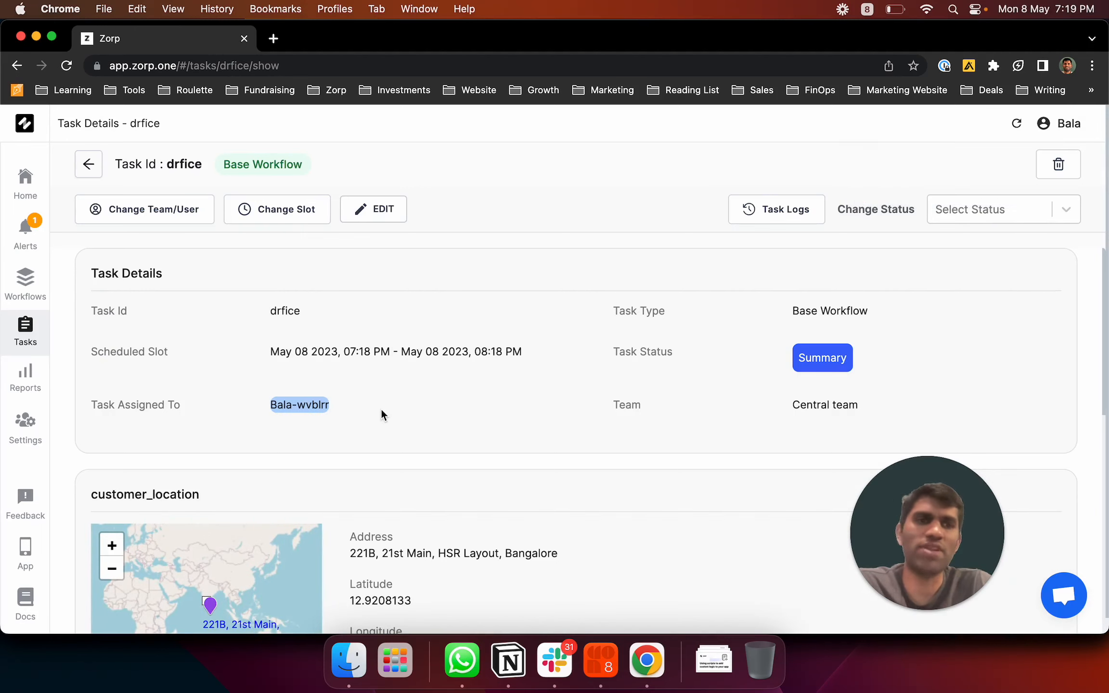
pyautogui.scroll(-2, 381, 410)
pyautogui.scroll(-10, 381, 410)
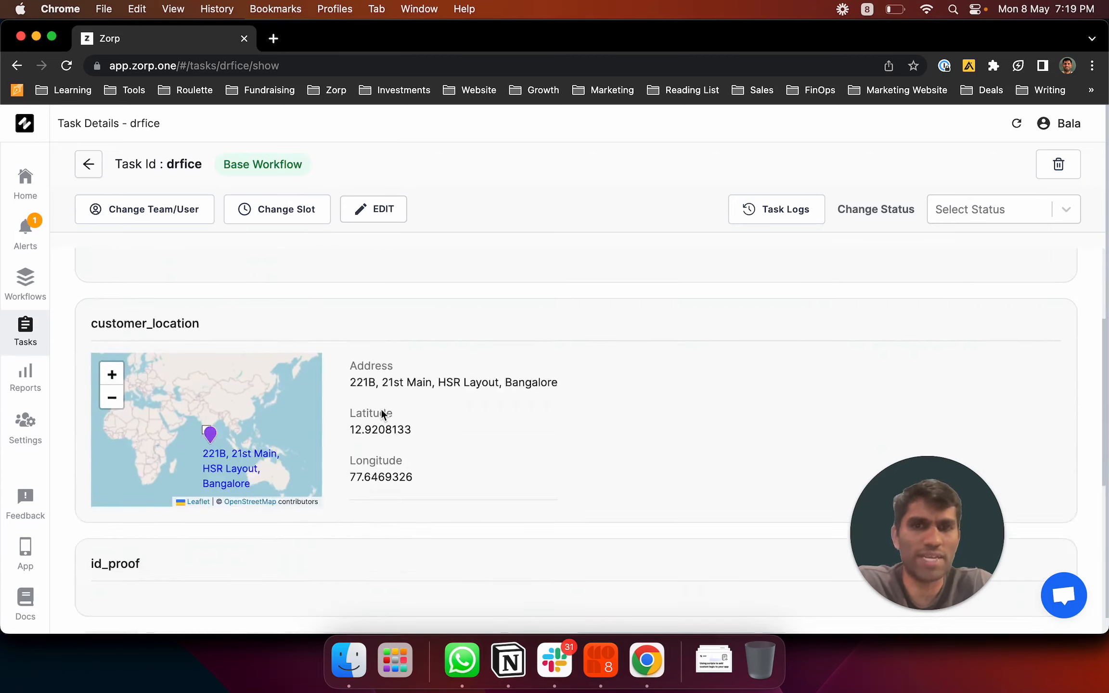
pyautogui.scroll(15, 381, 410)
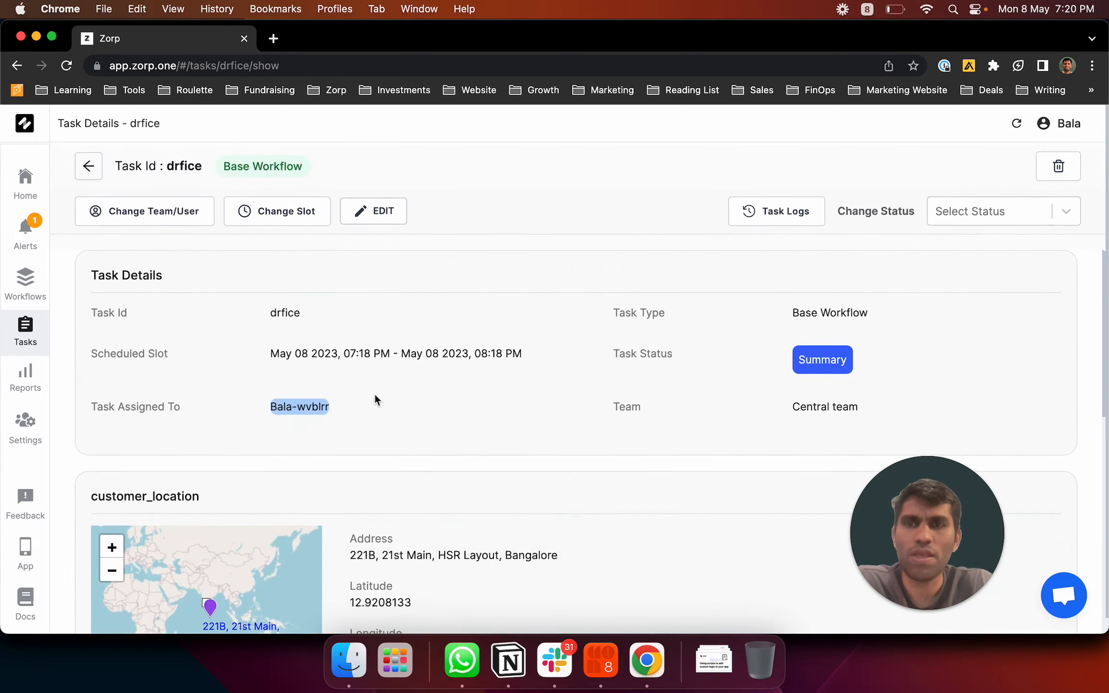
pyautogui.click(376, 400)
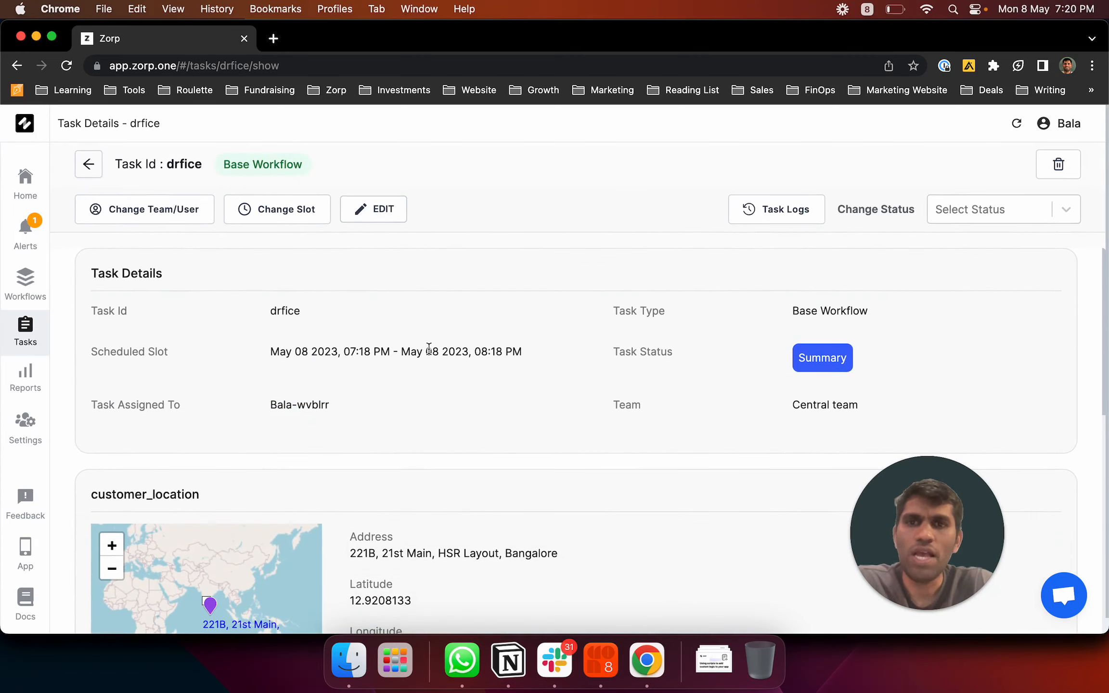
pyautogui.click(769, 212)
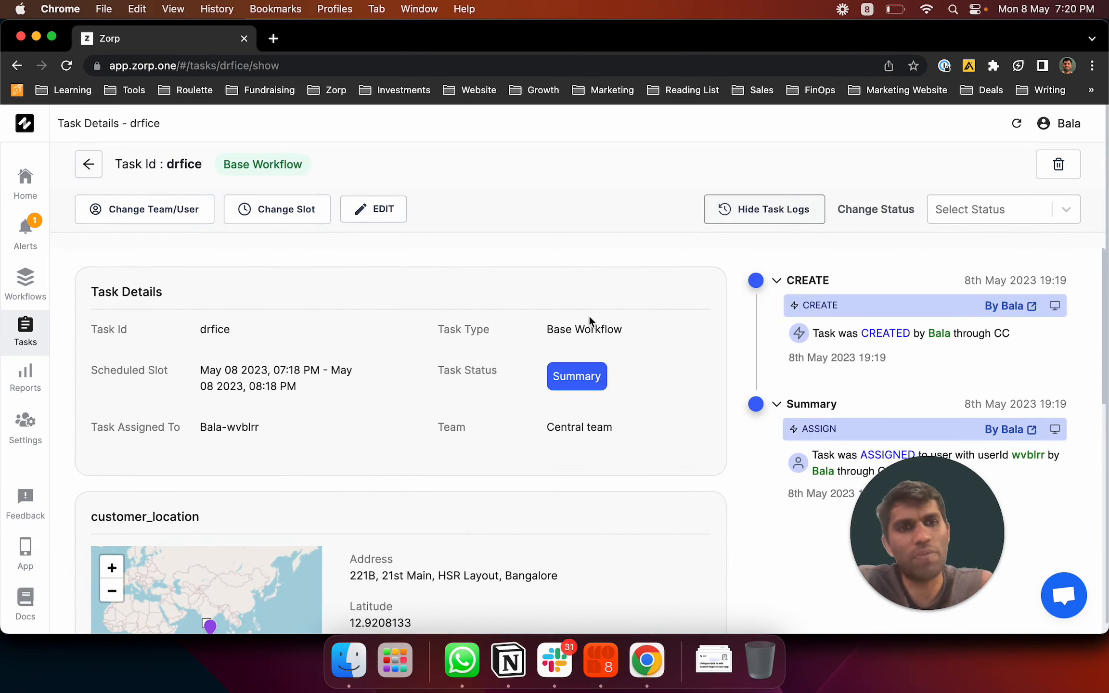
pyautogui.moveTo(866, 529); pyautogui.dragTo(111, 565)
pyautogui.click(887, 290)
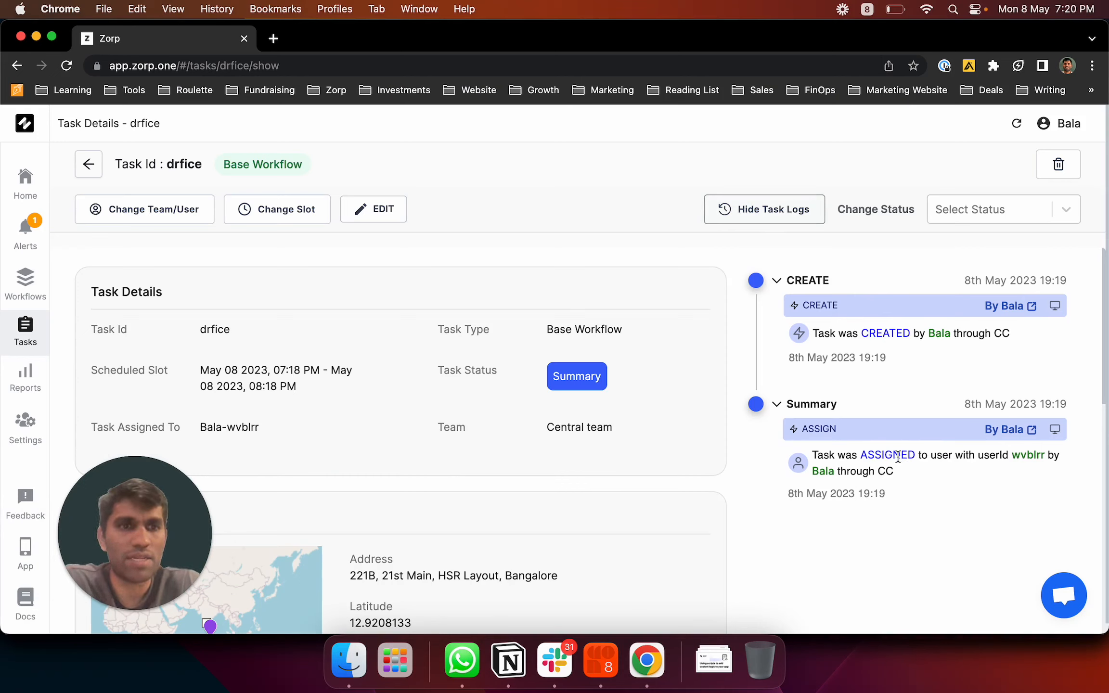
pyautogui.doubleClick(1025, 460)
pyautogui.tripleClick(1026, 459)
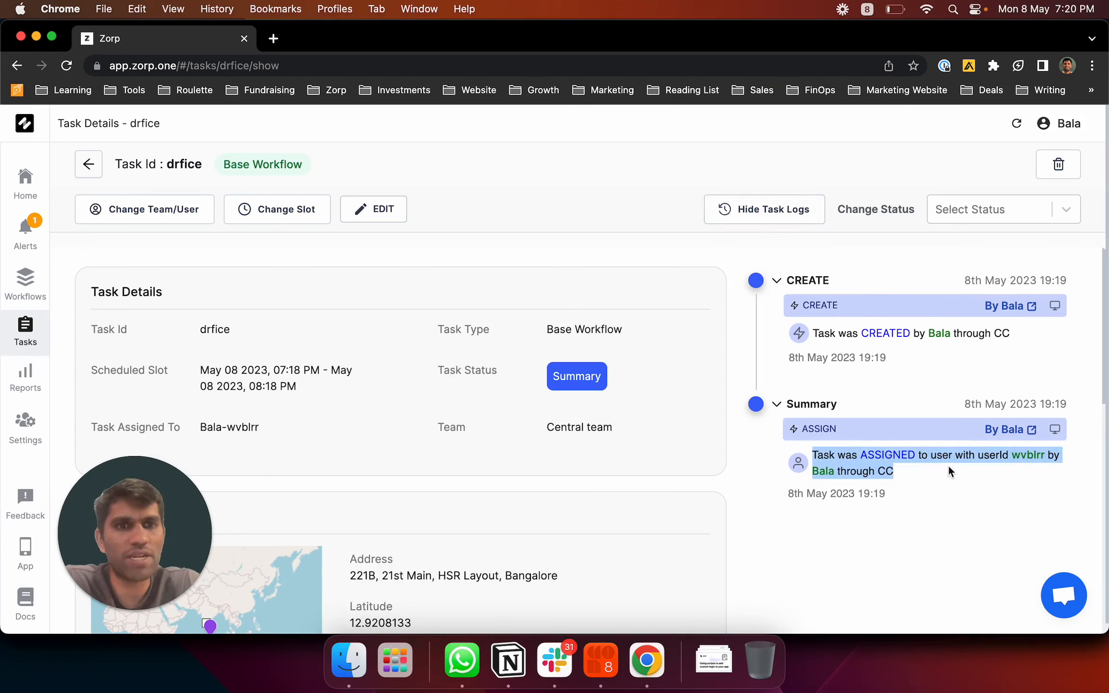
pyautogui.click(953, 465)
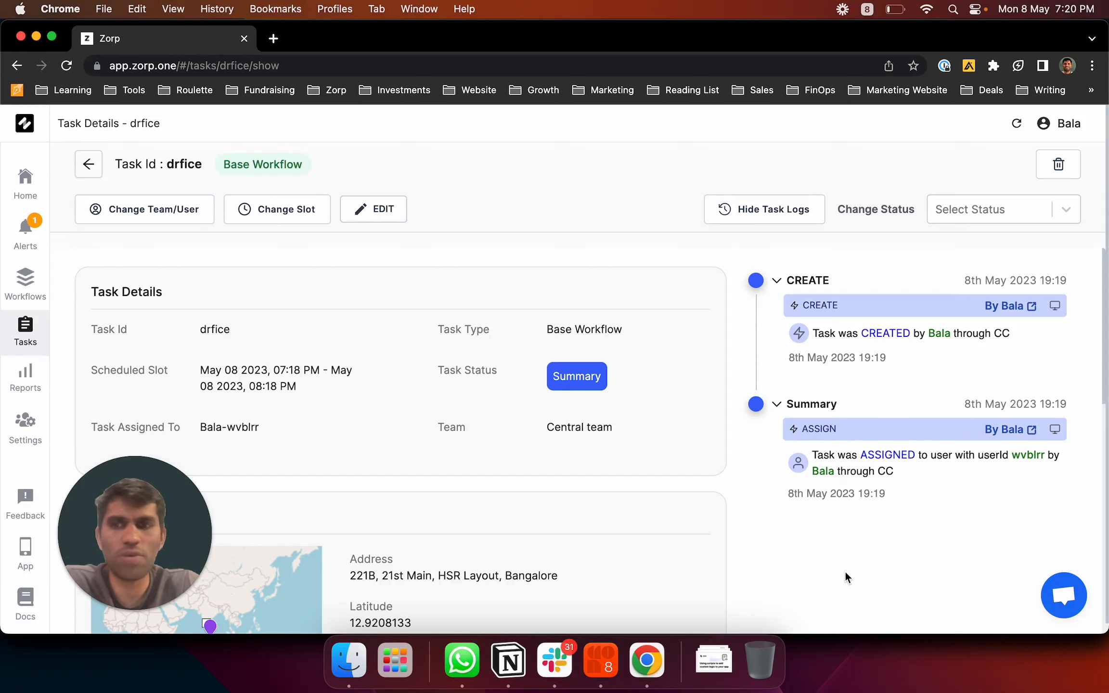
pyautogui.scroll(-5, 845, 570)
pyautogui.scroll(5, 845, 570)
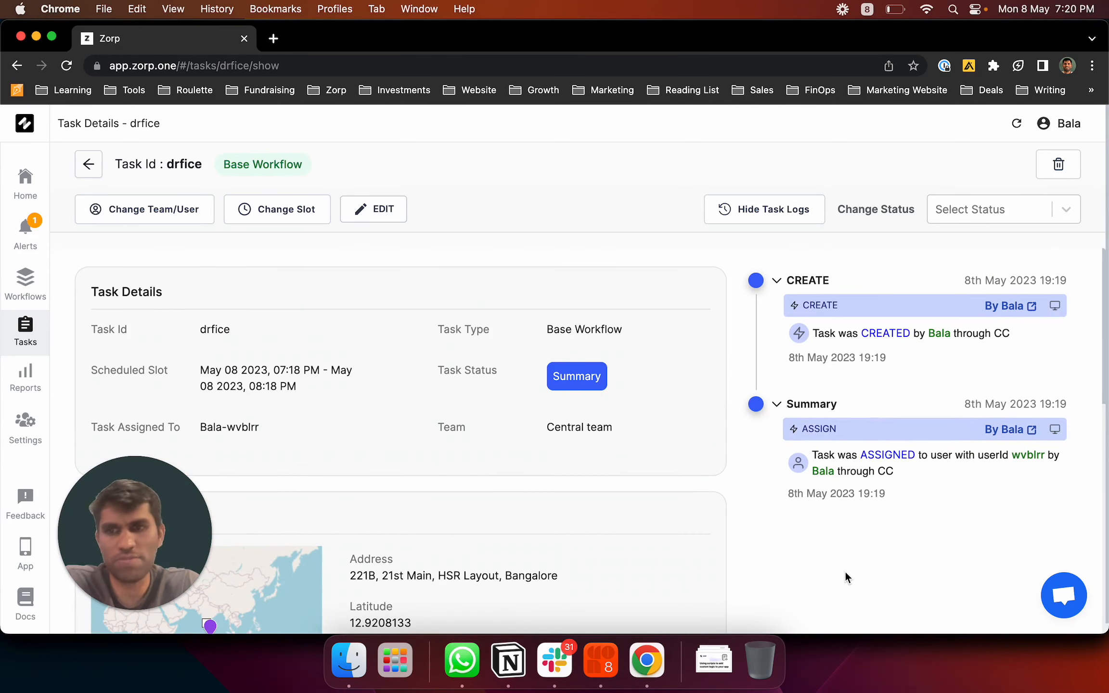
pyautogui.click(775, 222)
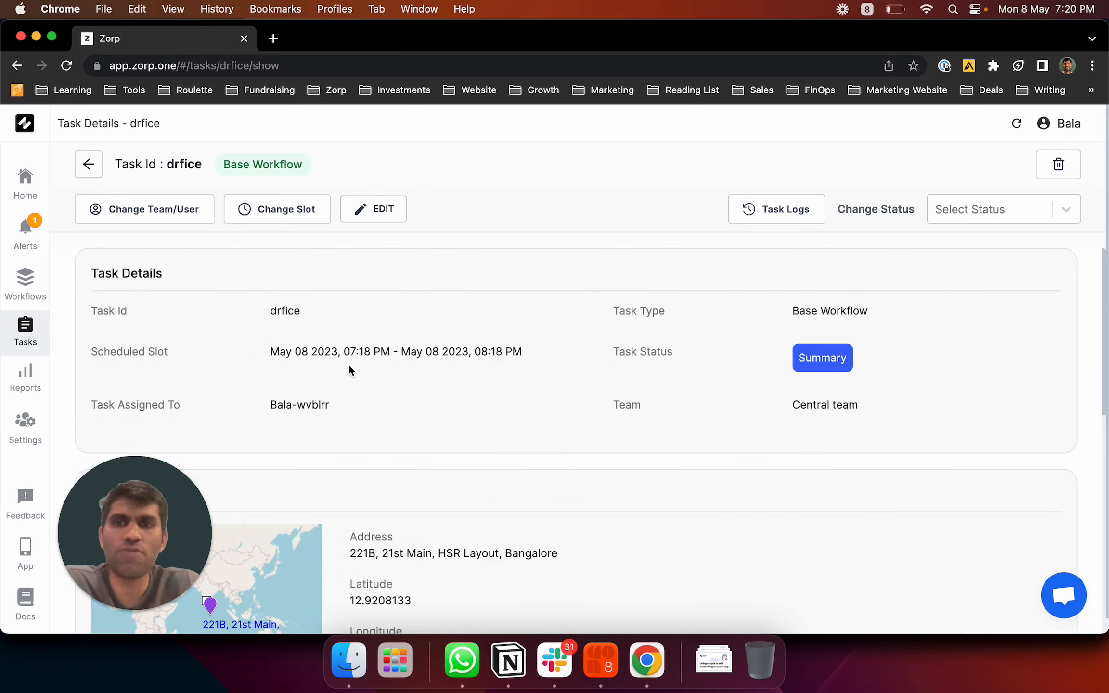
# Preview a Base Workflow single-task form, then return to the Tasks list
pyautogui.click(85, 171)
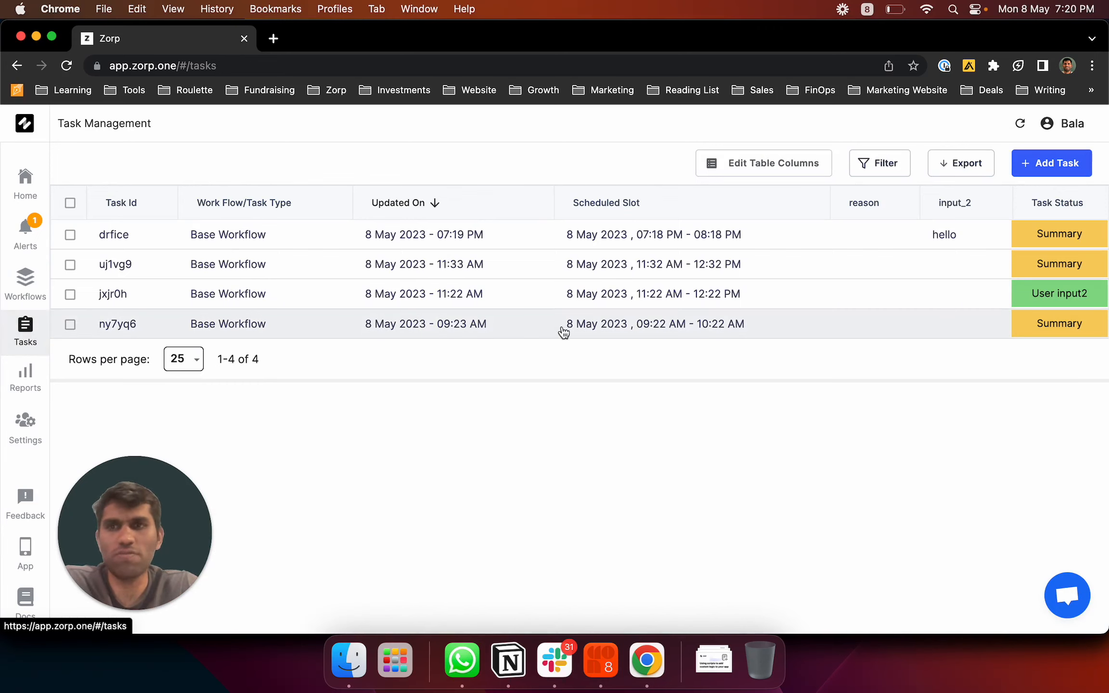
pyautogui.click(1062, 162)
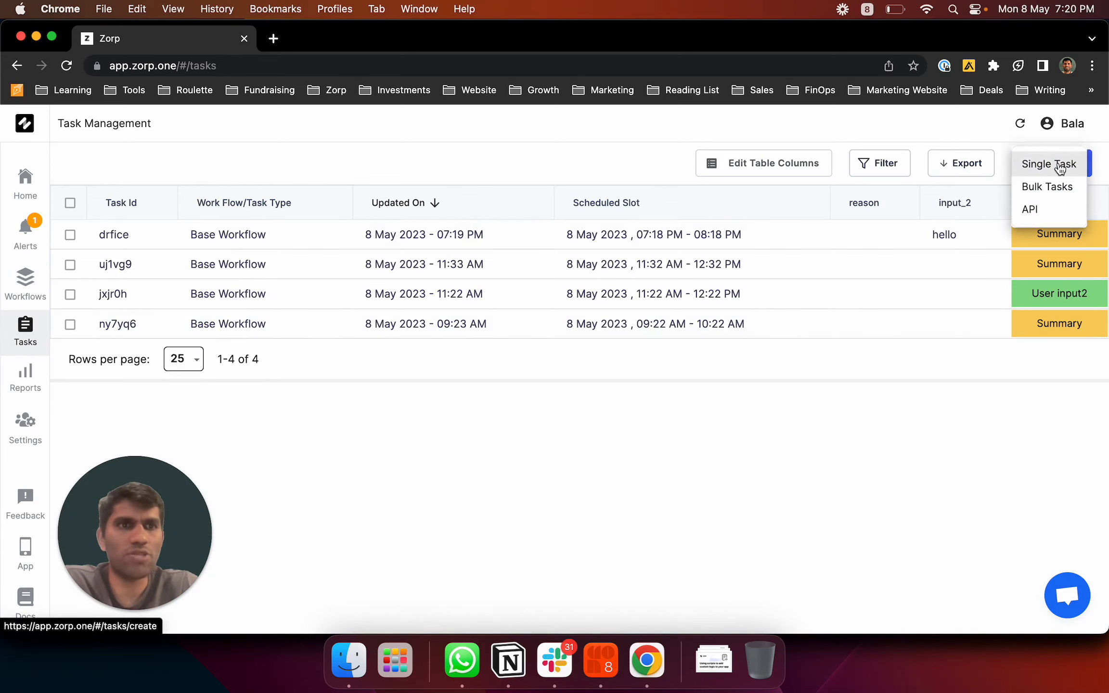
pyautogui.click(1062, 165)
pyautogui.click(438, 270)
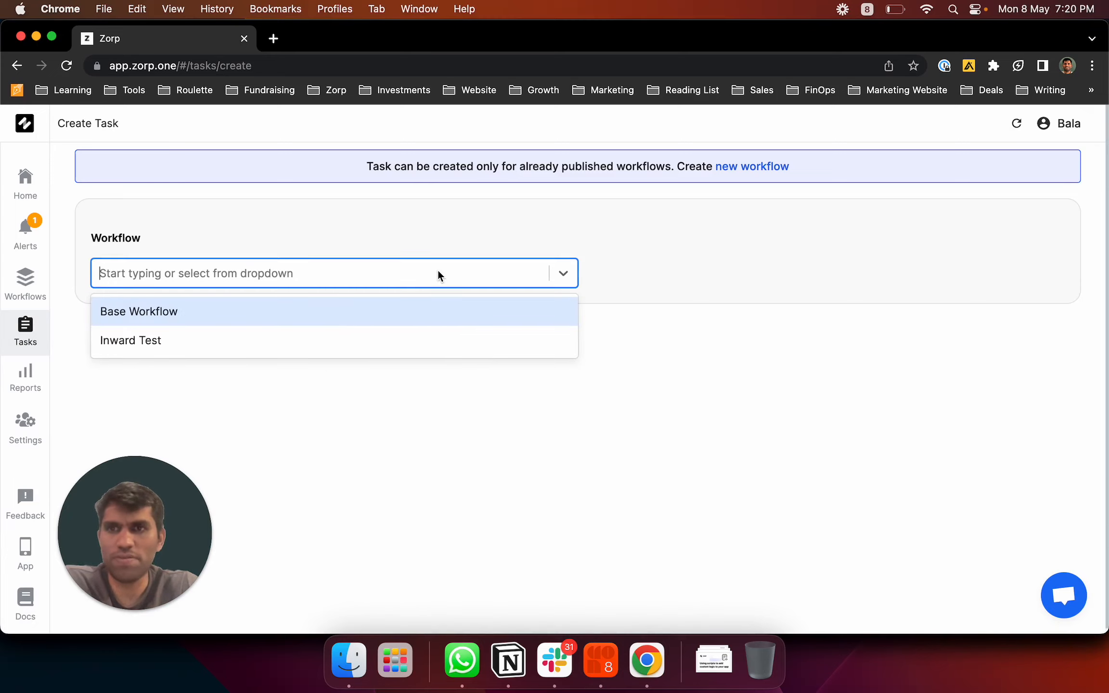
pyautogui.click(328, 313)
pyautogui.scroll(-10, 361, 431)
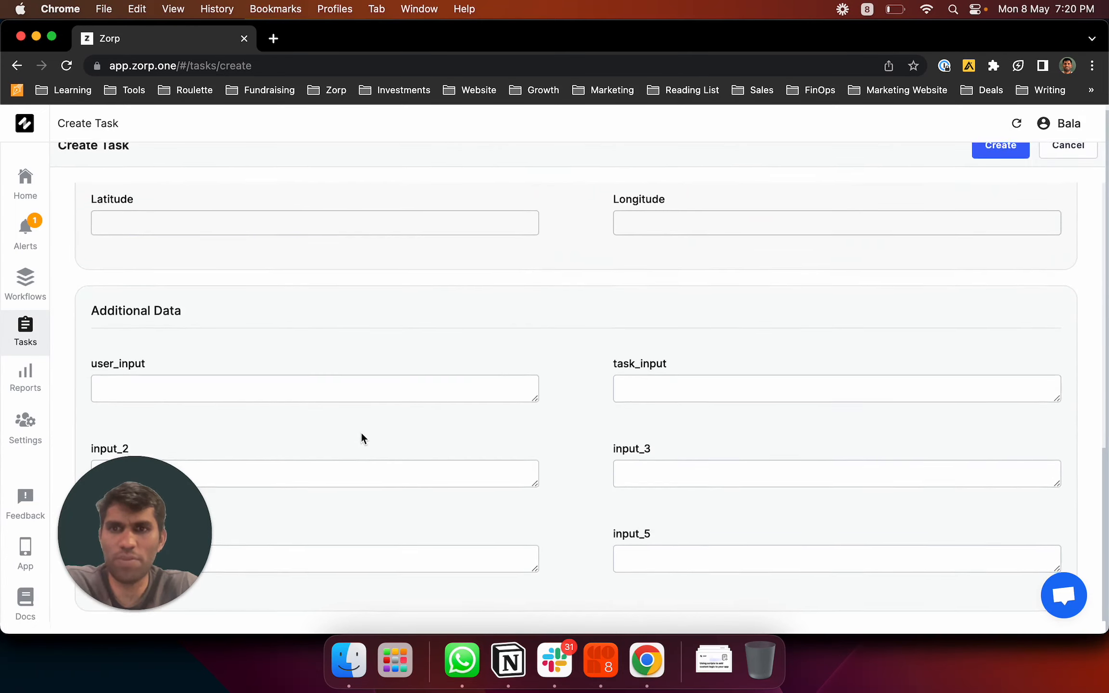
pyautogui.scroll(10, 209, 368)
pyautogui.click(30, 333)
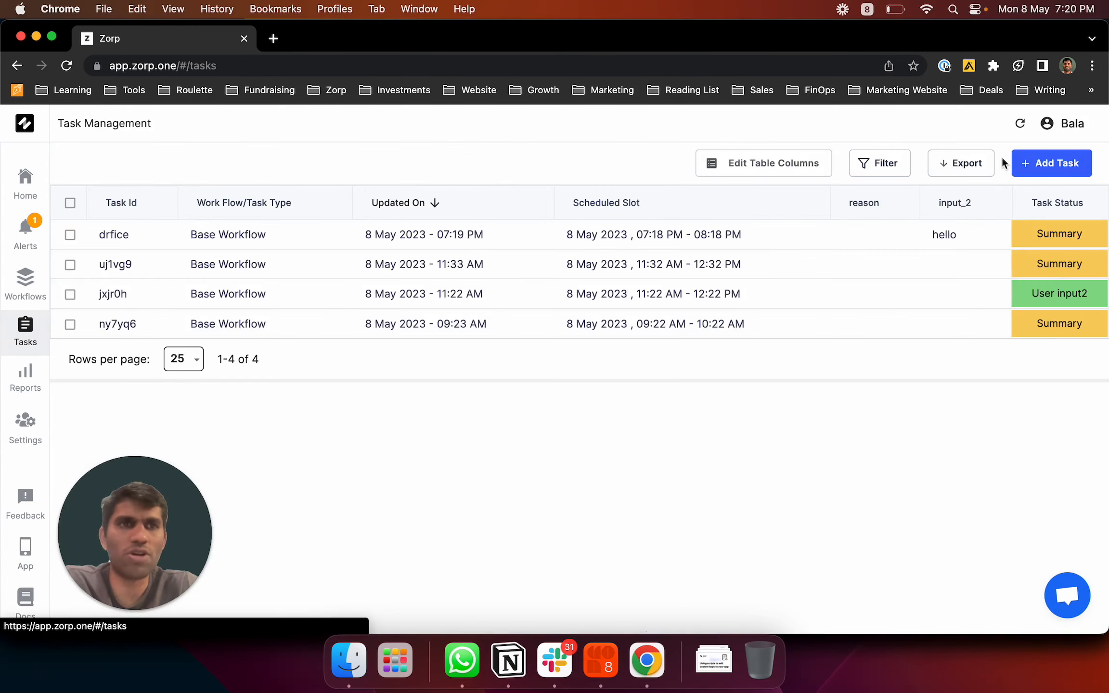
# Download the Base Workflow template CSV from the Bulk Tasks option
pyautogui.click(1042, 164)
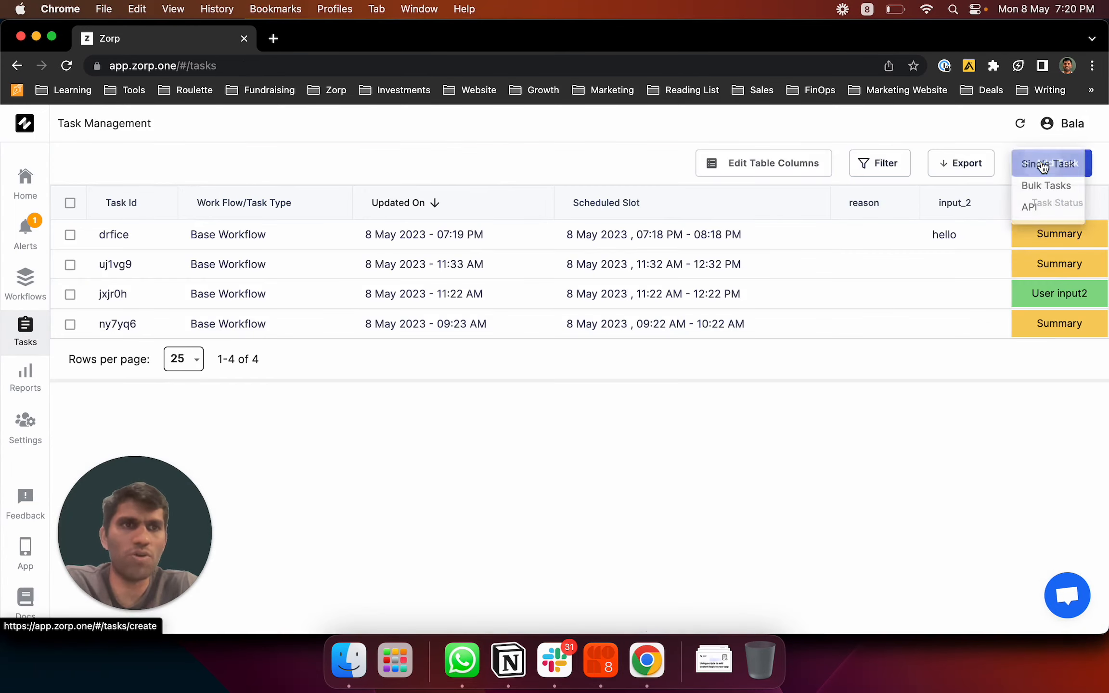
pyautogui.click(1070, 191)
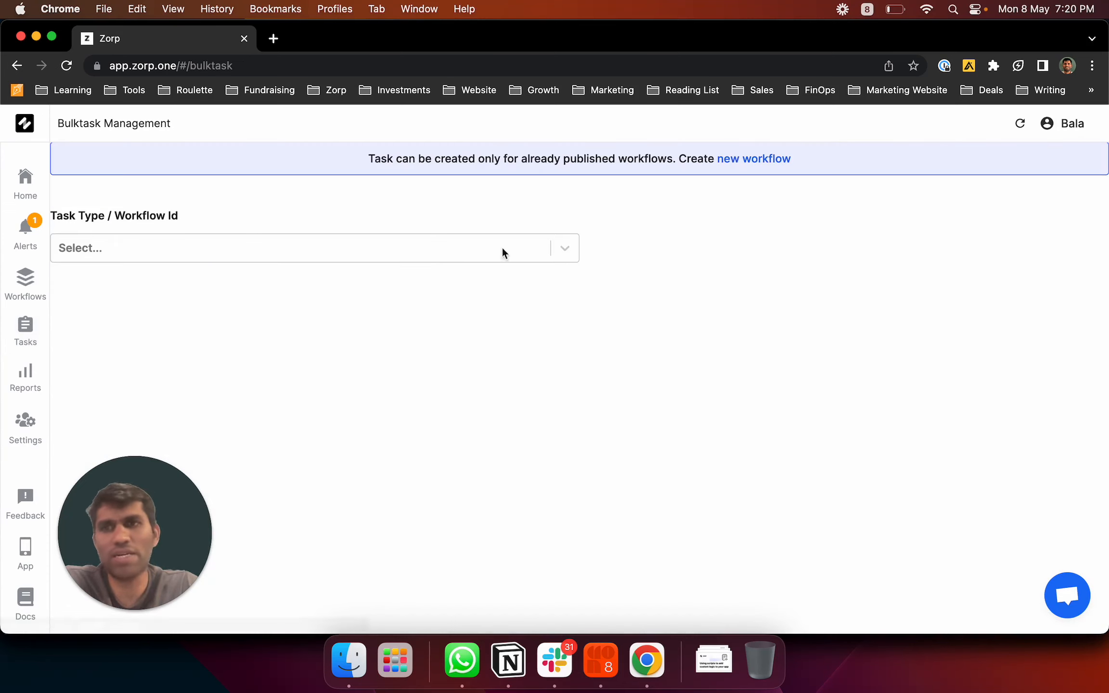
pyautogui.click(471, 249)
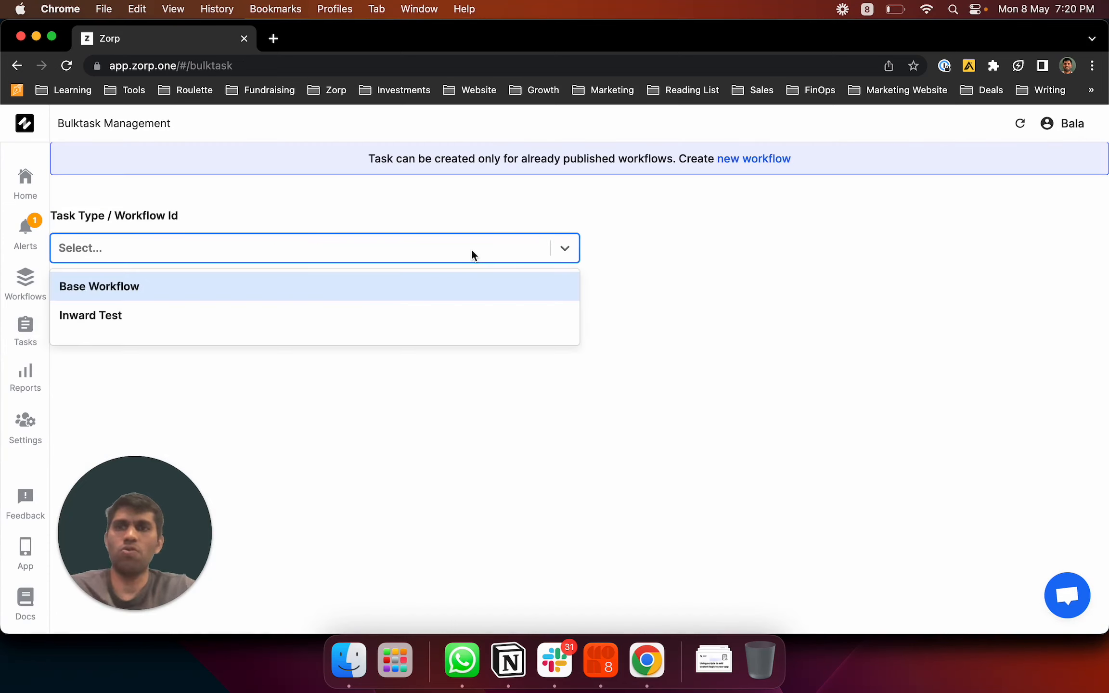
pyautogui.click(457, 286)
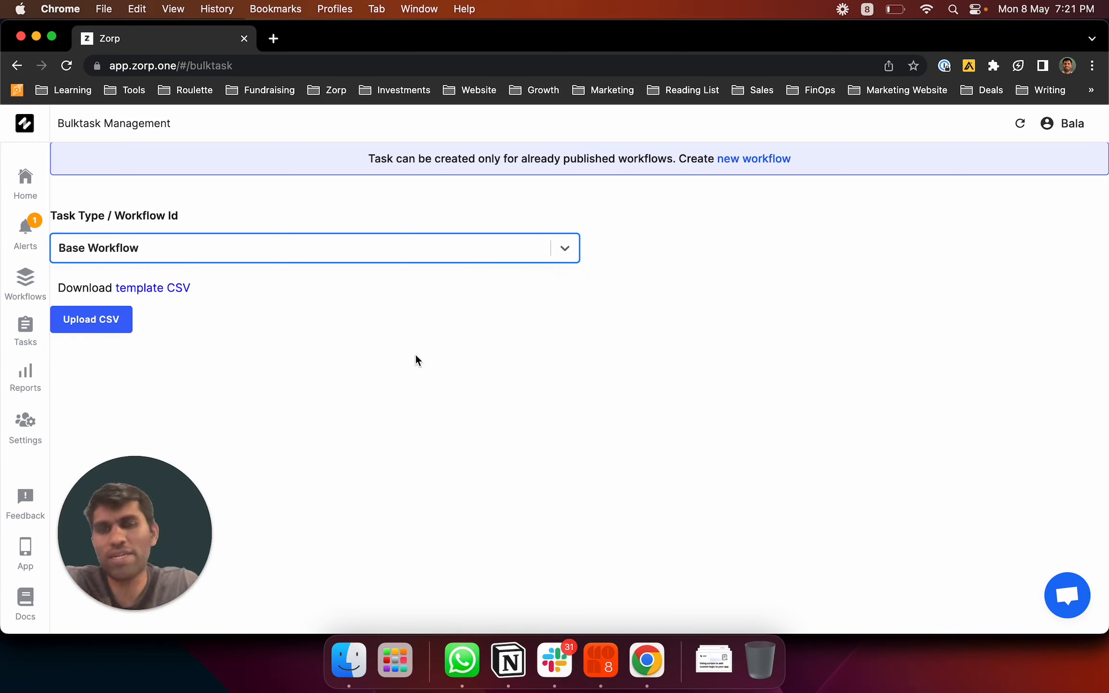
pyautogui.click(178, 288)
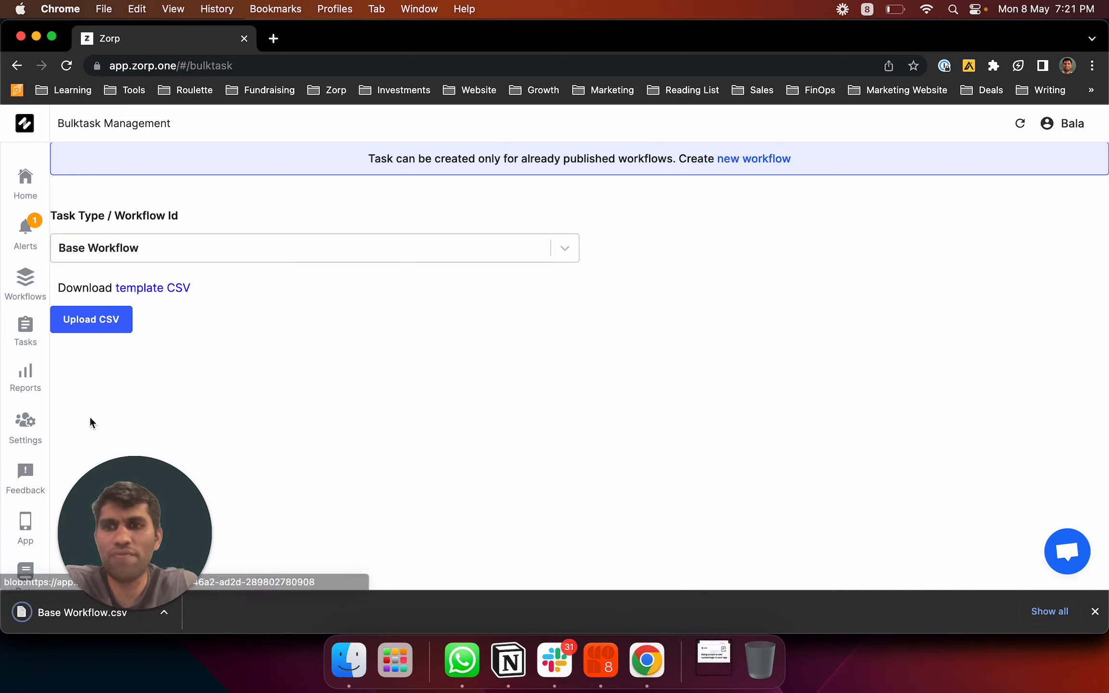
# Open the downloaded template in Excel and review its column headers
pyautogui.click(47, 613)
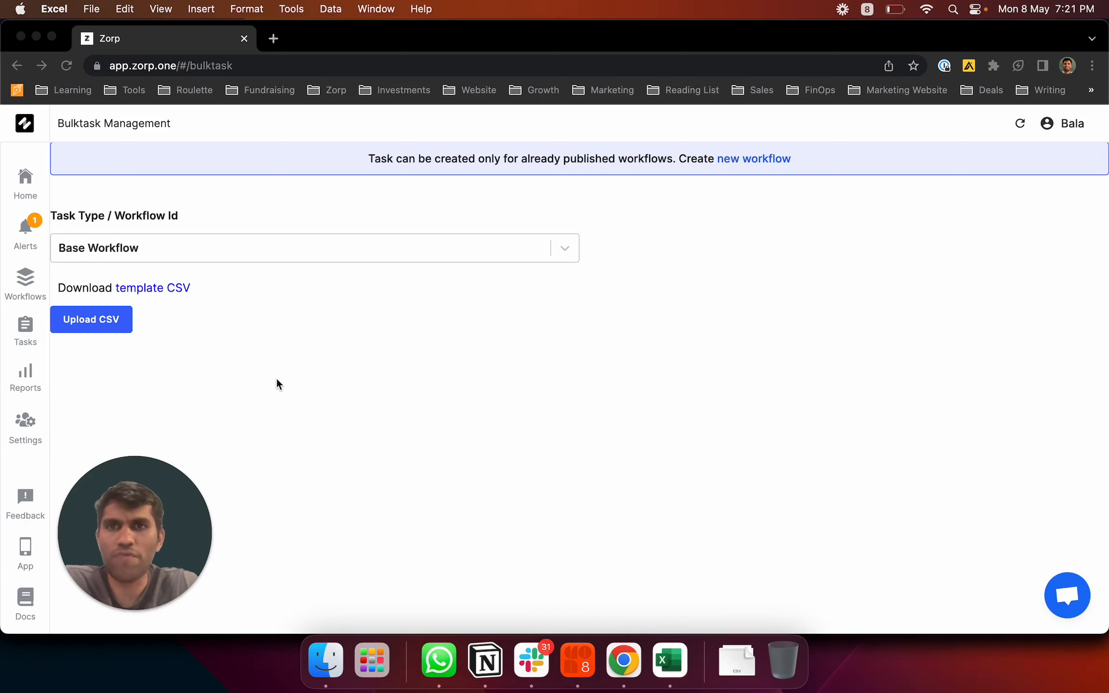
pyautogui.hscroll(5, 320, 222)
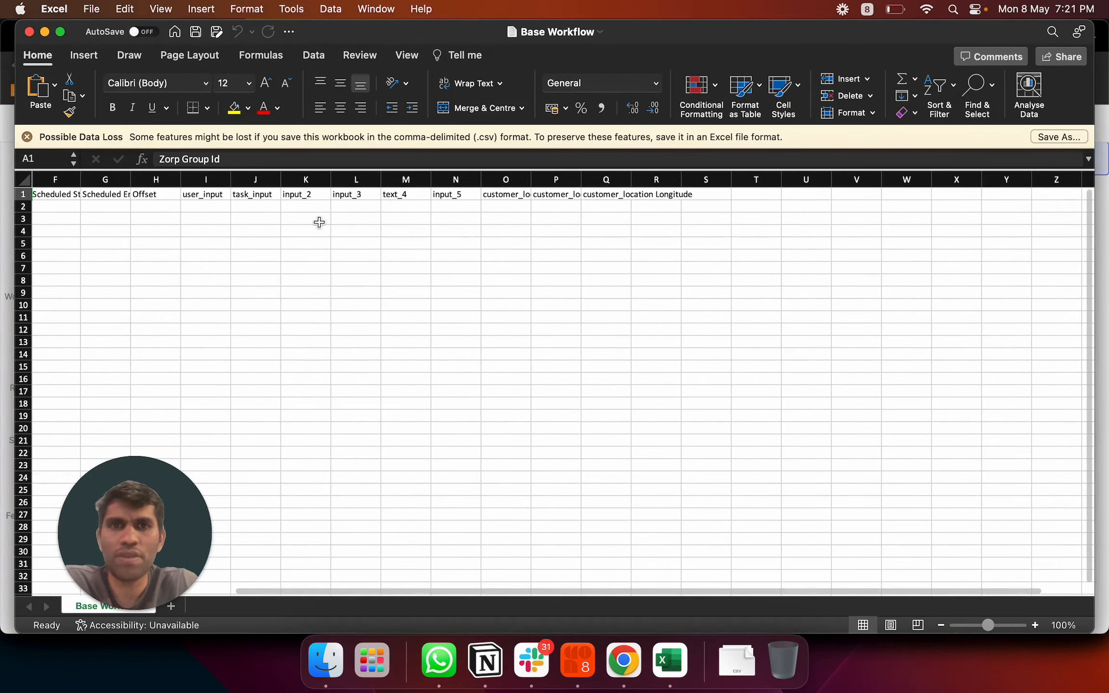
pyautogui.moveTo(387, 205); pyautogui.dragTo(386, 344)
pyautogui.click(426, 317)
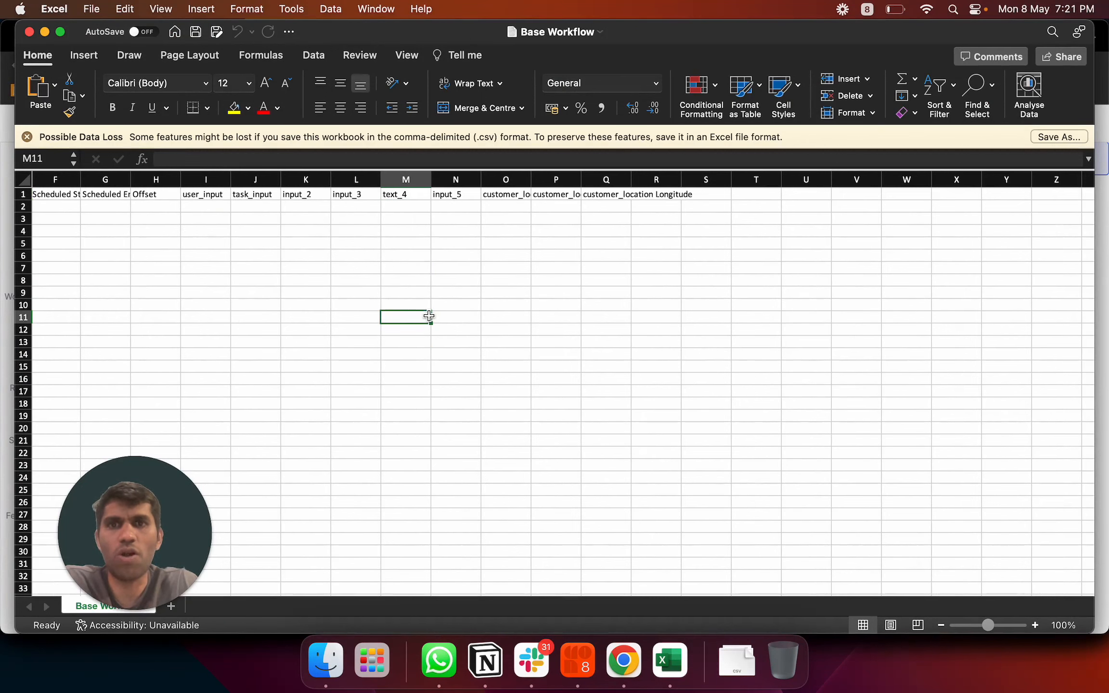
# Review the Upload CSV expected columns, exit the import flow, and return to Tasks
pyautogui.click(10, 343)
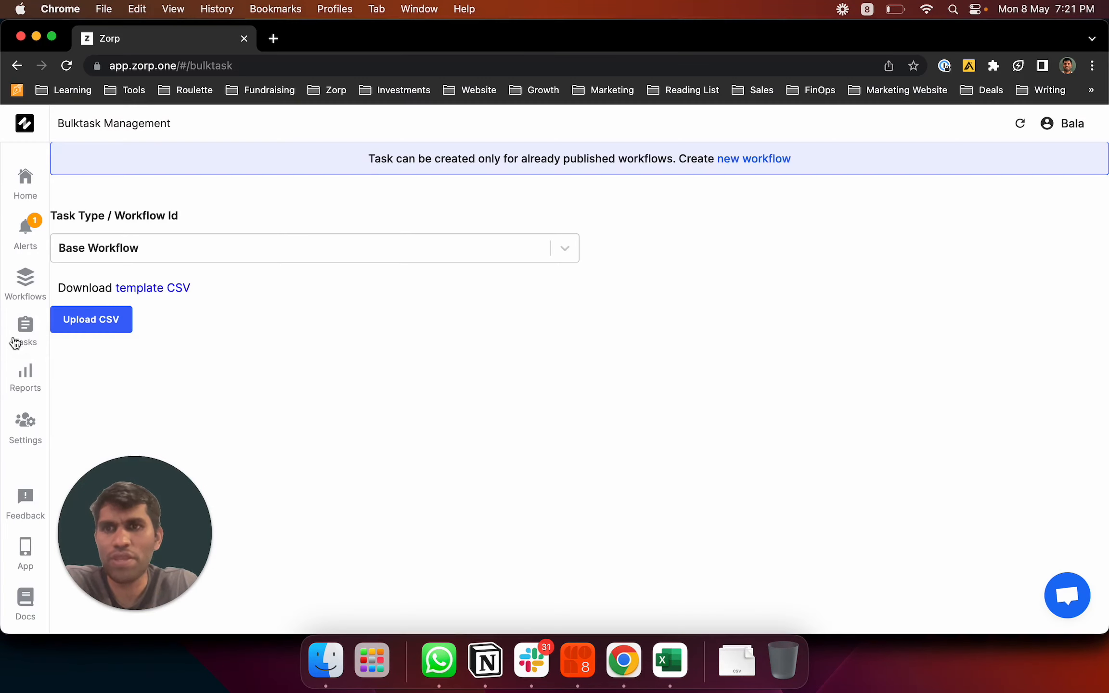
pyautogui.click(102, 320)
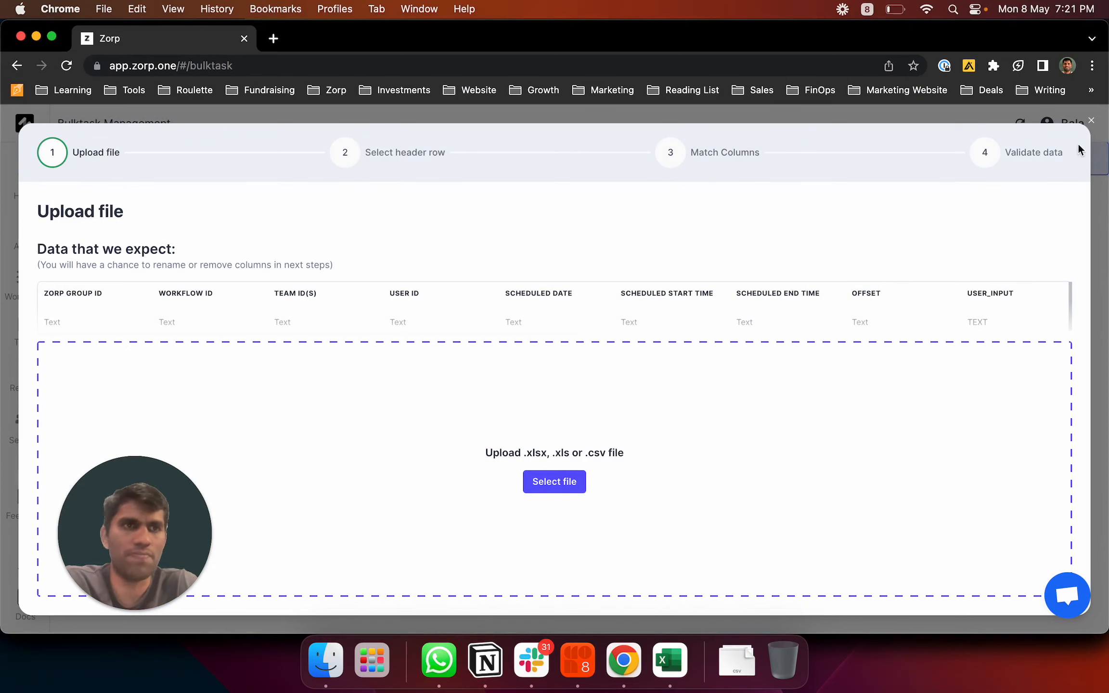
pyautogui.click(1091, 122)
pyautogui.click(618, 409)
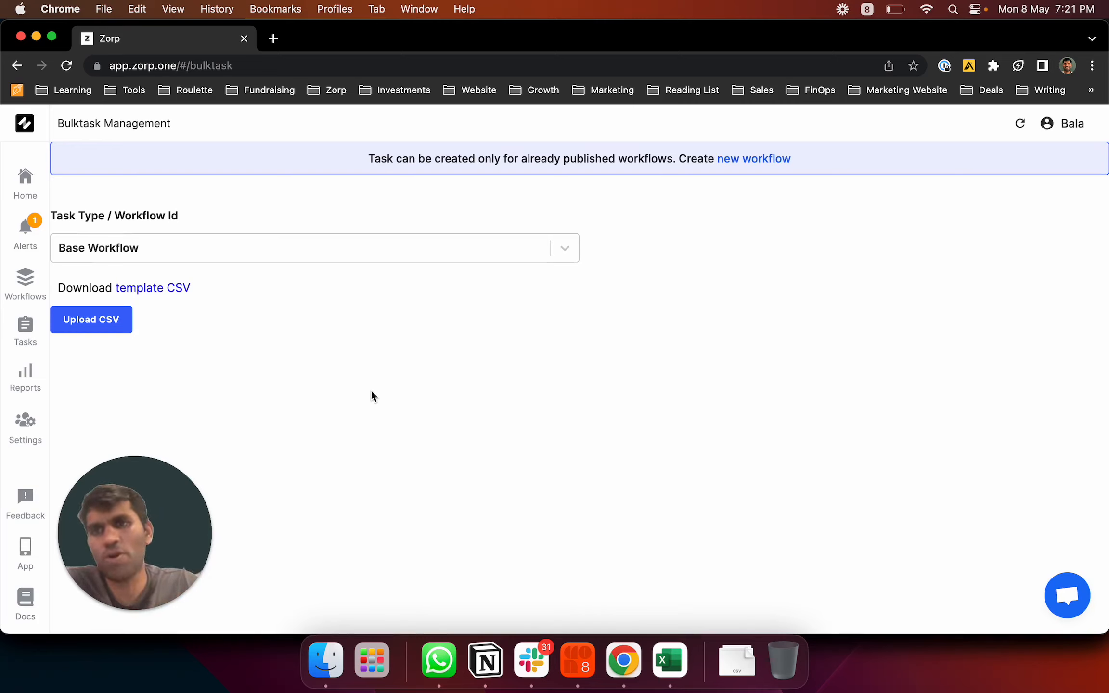
pyautogui.click(26, 337)
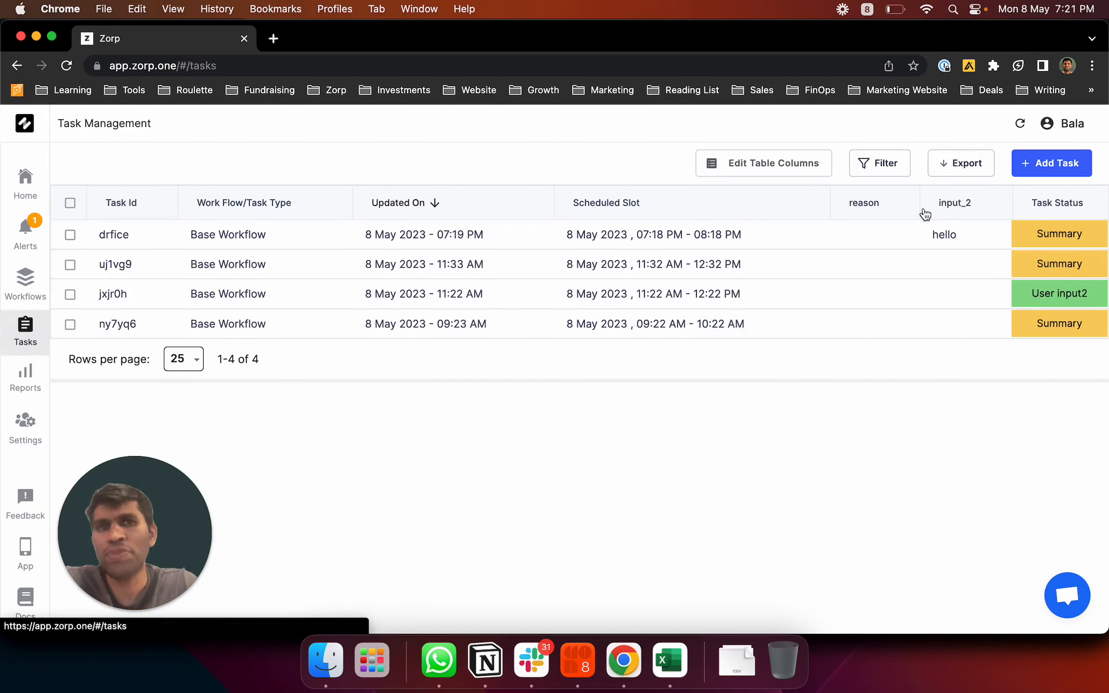
pyautogui.click(1047, 165)
pyautogui.click(1043, 210)
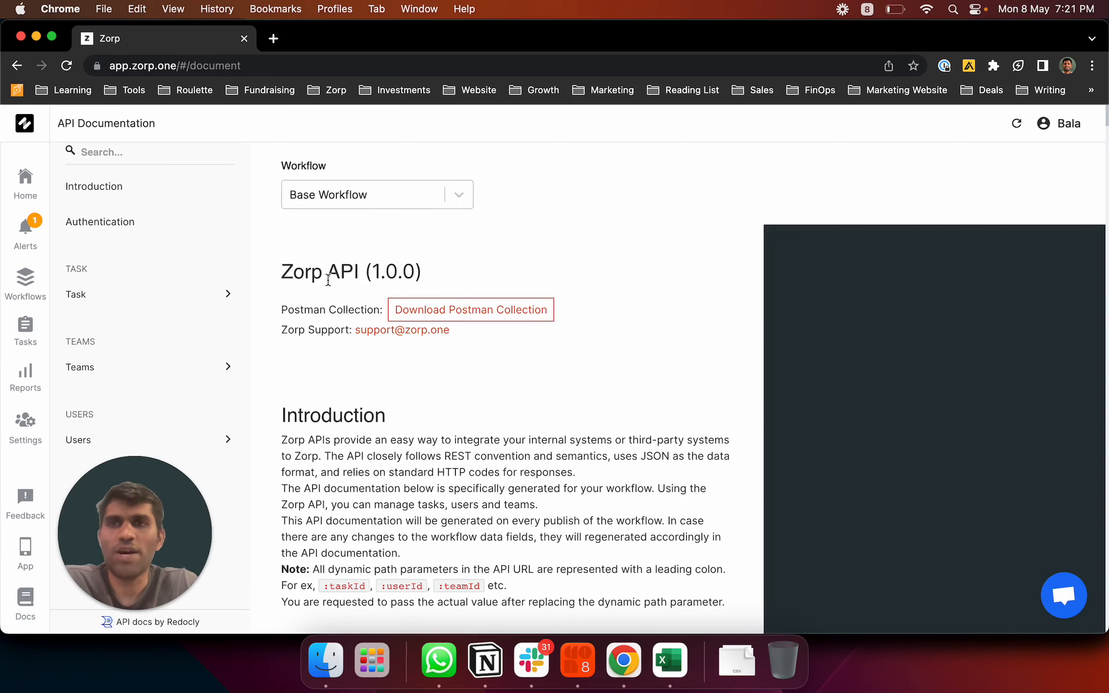
pyautogui.click(181, 297)
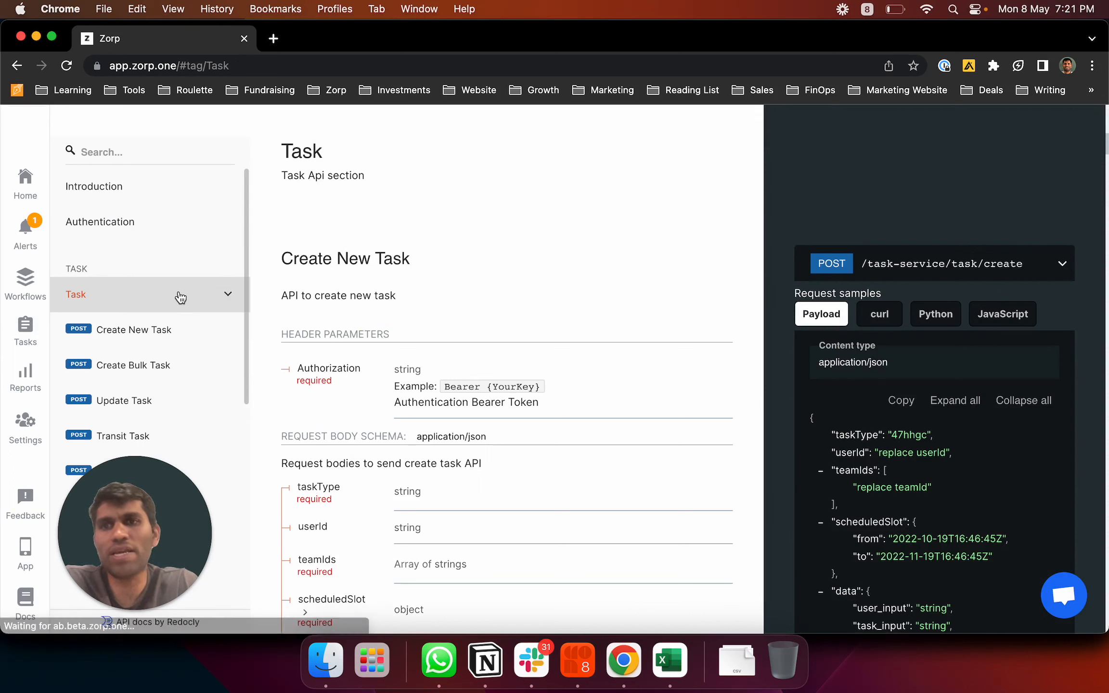
pyautogui.click(181, 341)
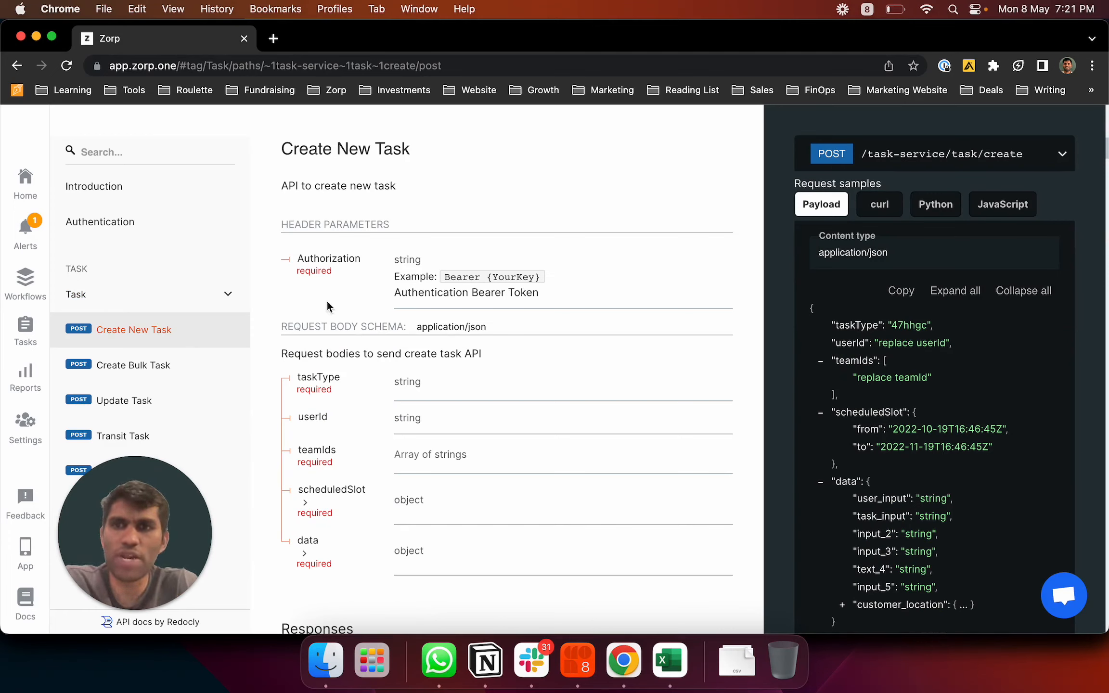
pyautogui.scroll(2, 407, 224)
pyautogui.scroll(10, 407, 223)
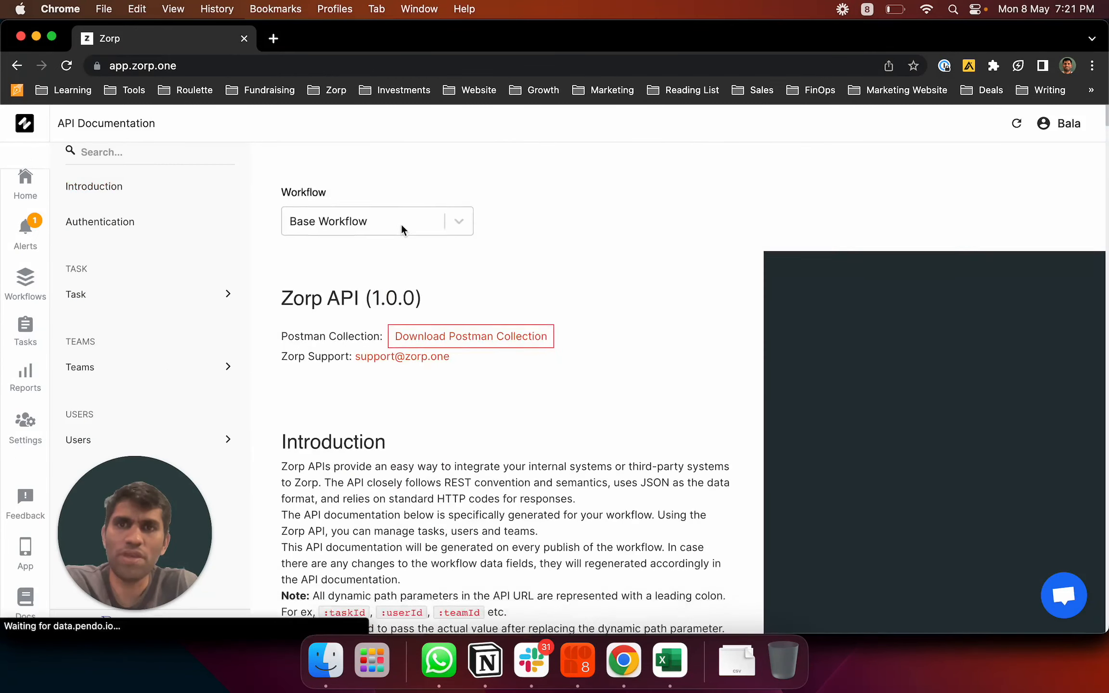
pyautogui.click(410, 197)
pyautogui.click(385, 243)
pyautogui.click(395, 207)
pyautogui.click(392, 228)
pyautogui.click(160, 298)
pyautogui.click(171, 329)
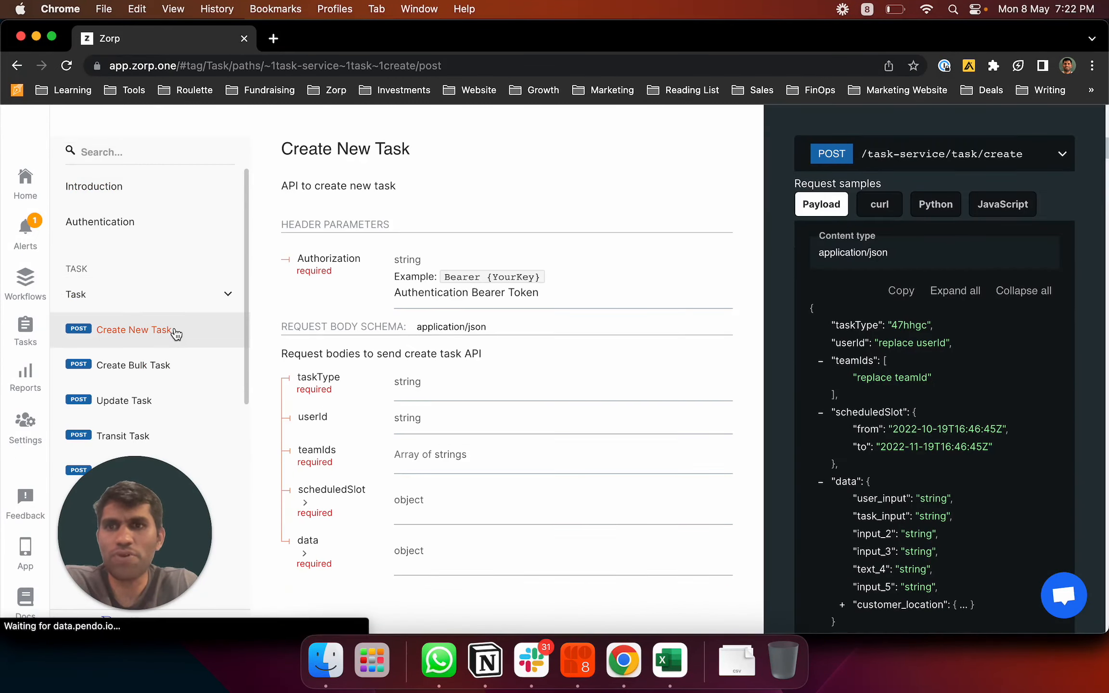
pyautogui.scroll(-1, 632, 400)
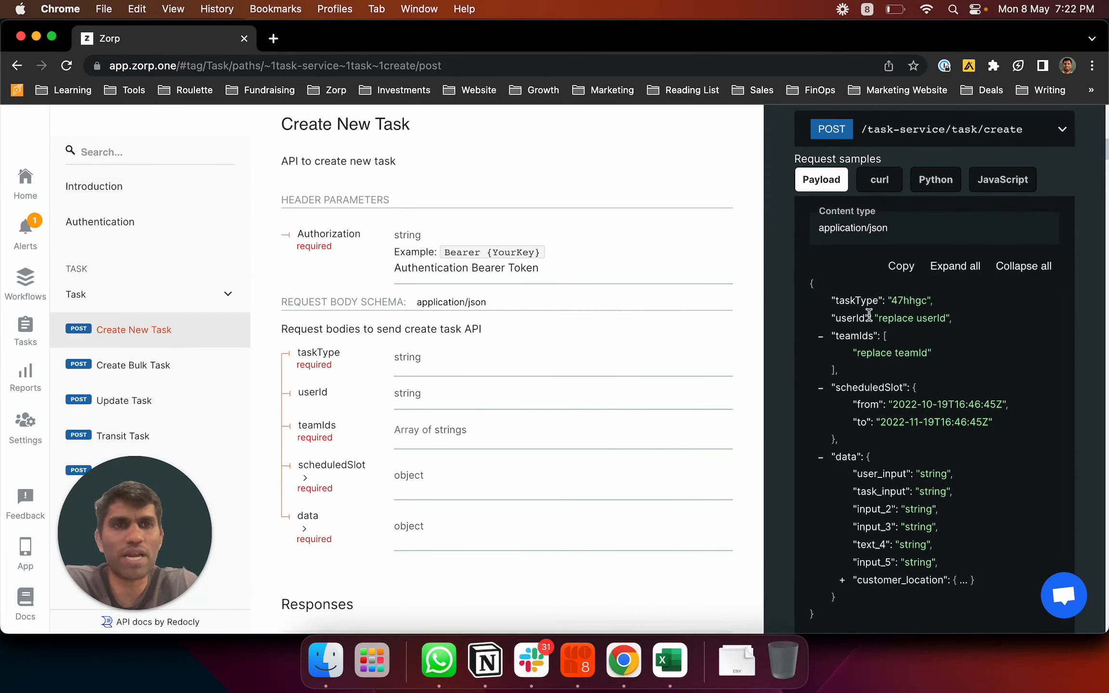
pyautogui.scroll(-1, 869, 314)
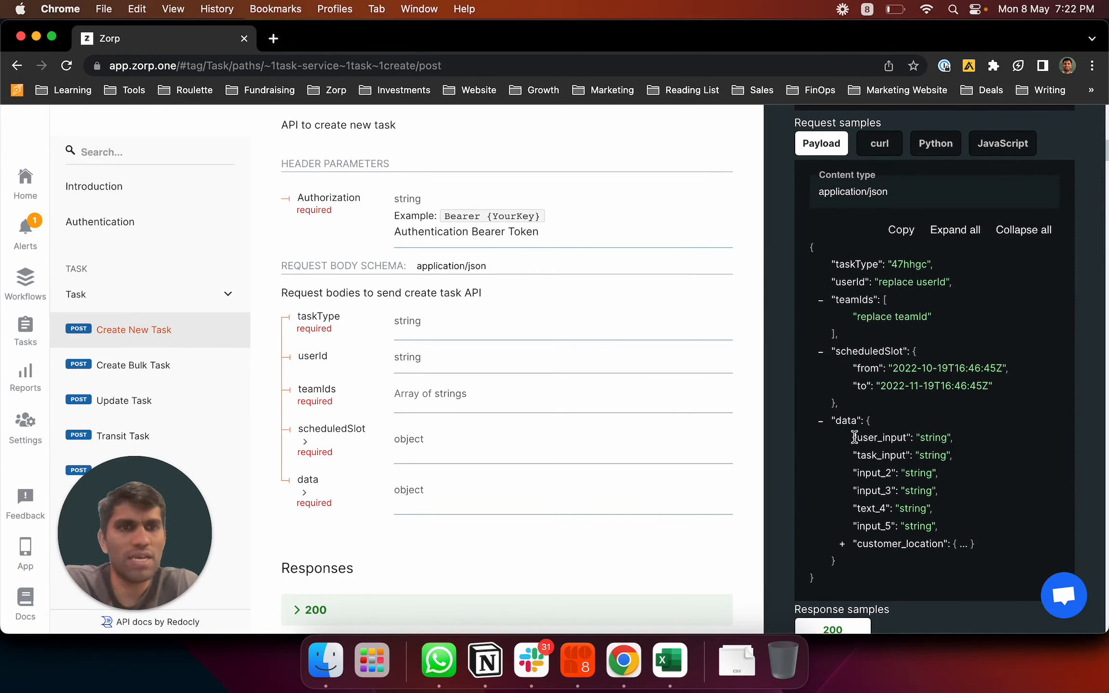
pyautogui.moveTo(854, 437); pyautogui.dragTo(898, 544)
pyautogui.click(928, 520)
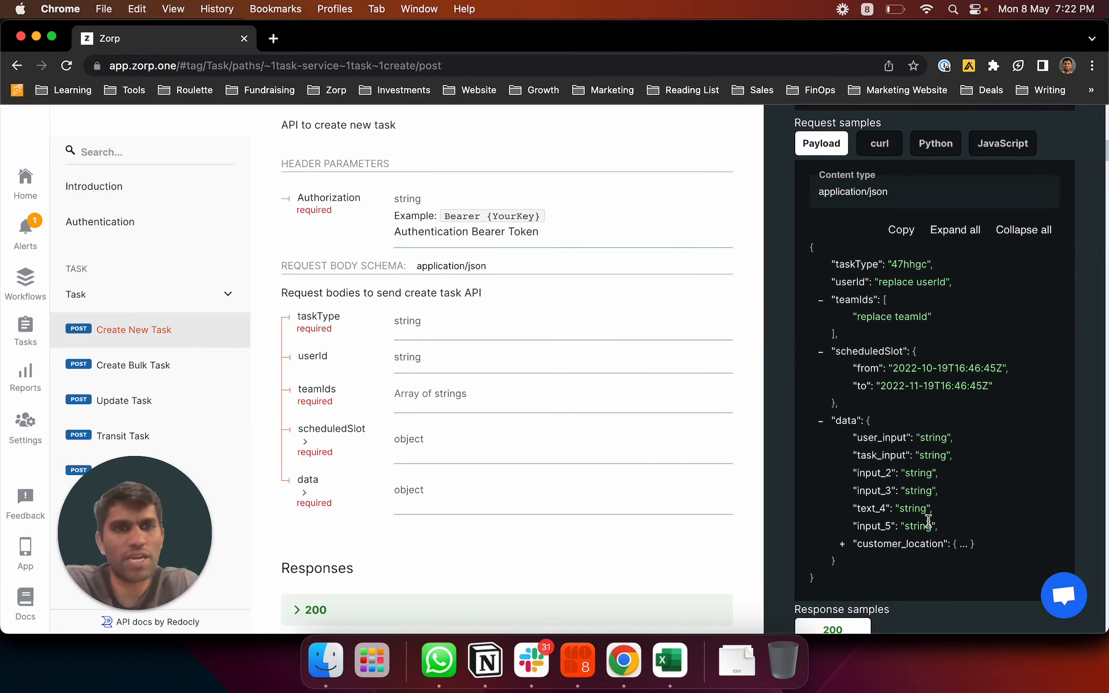
pyautogui.click(842, 545)
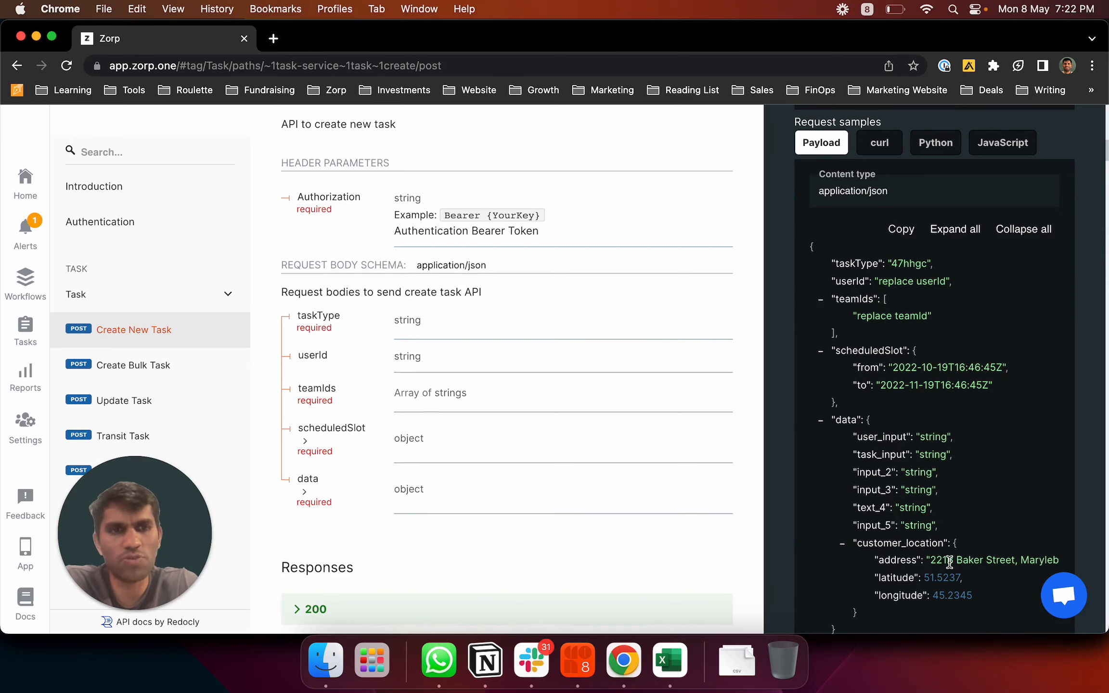
pyautogui.scroll(-2, 944, 553)
pyautogui.scroll(10, 977, 544)
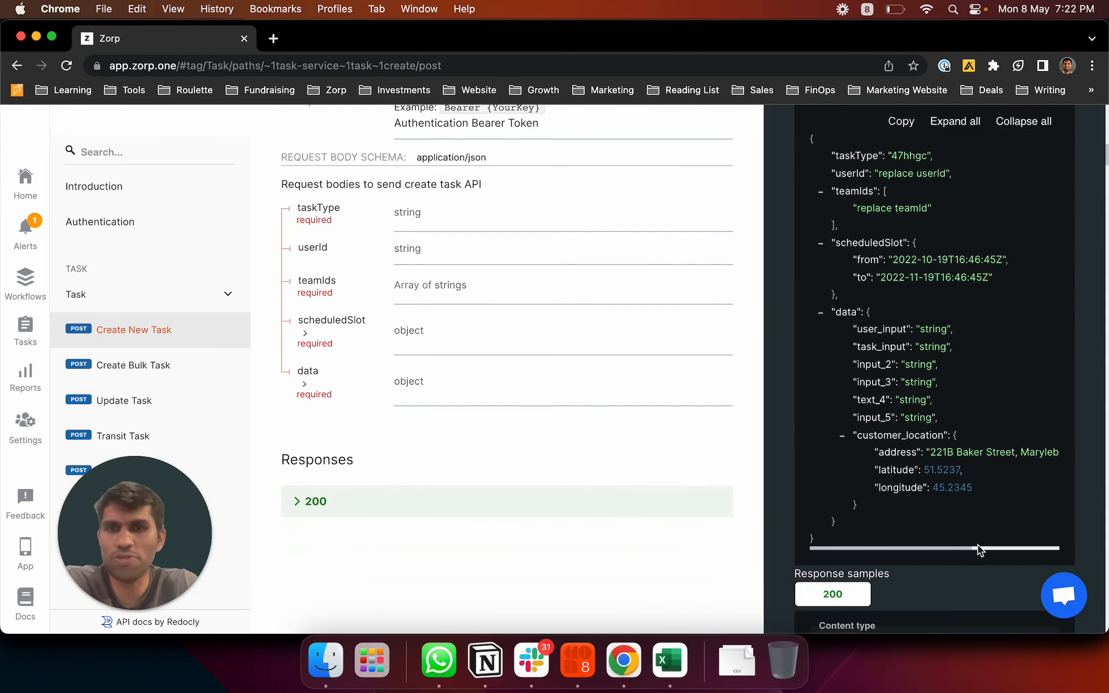
pyautogui.scroll(9, 978, 545)
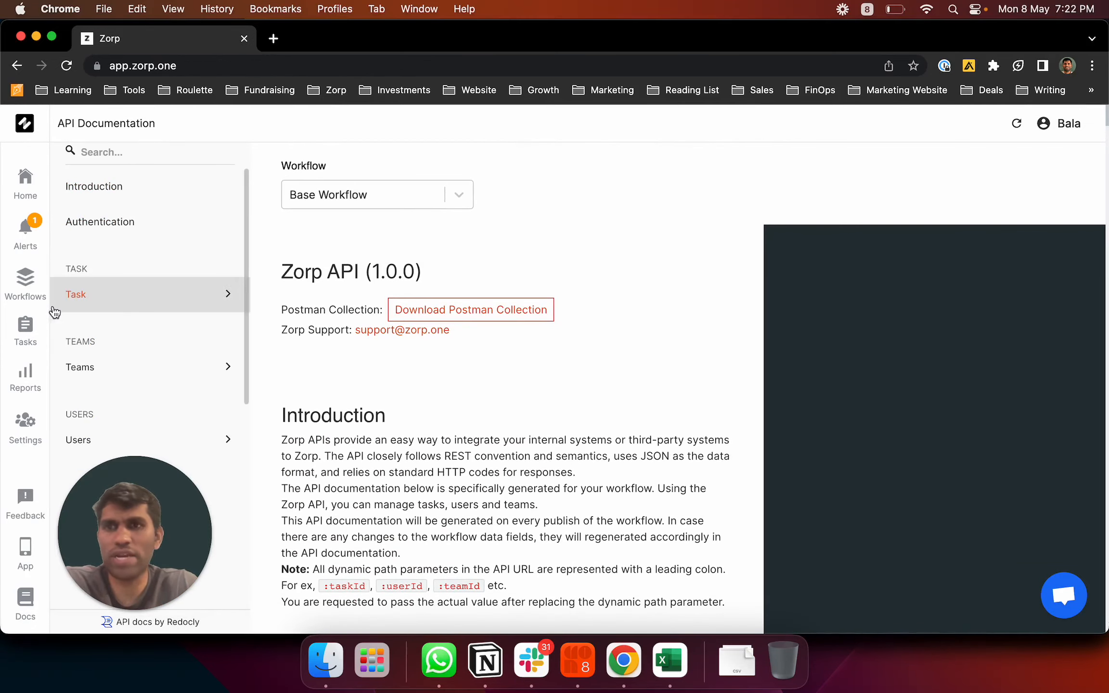
# Open task drfice from the Tasks list and bring up its Change Team/User dialog
pyautogui.click(26, 328)
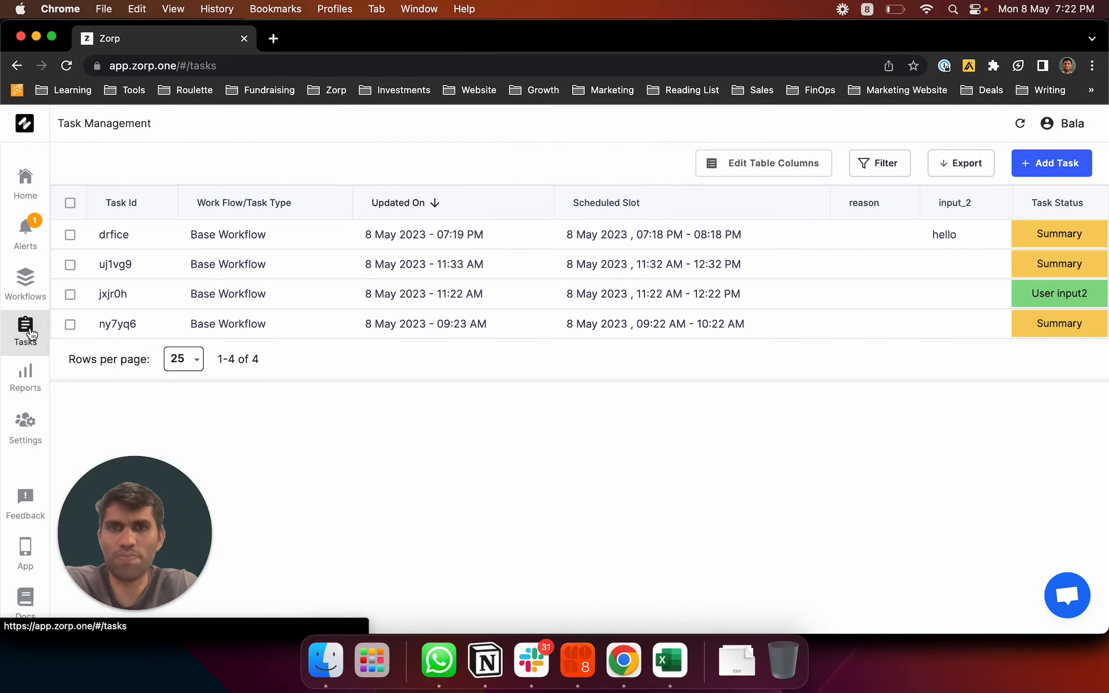
pyautogui.click(581, 245)
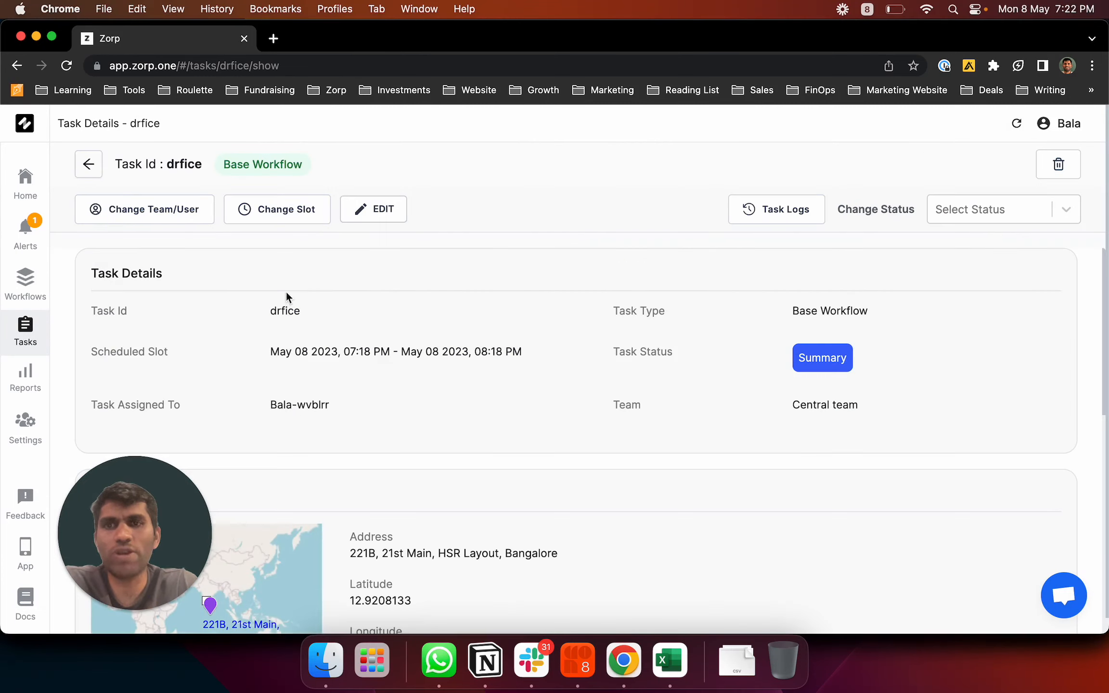
pyautogui.scroll(-3, 584, 322)
pyautogui.scroll(3, 583, 317)
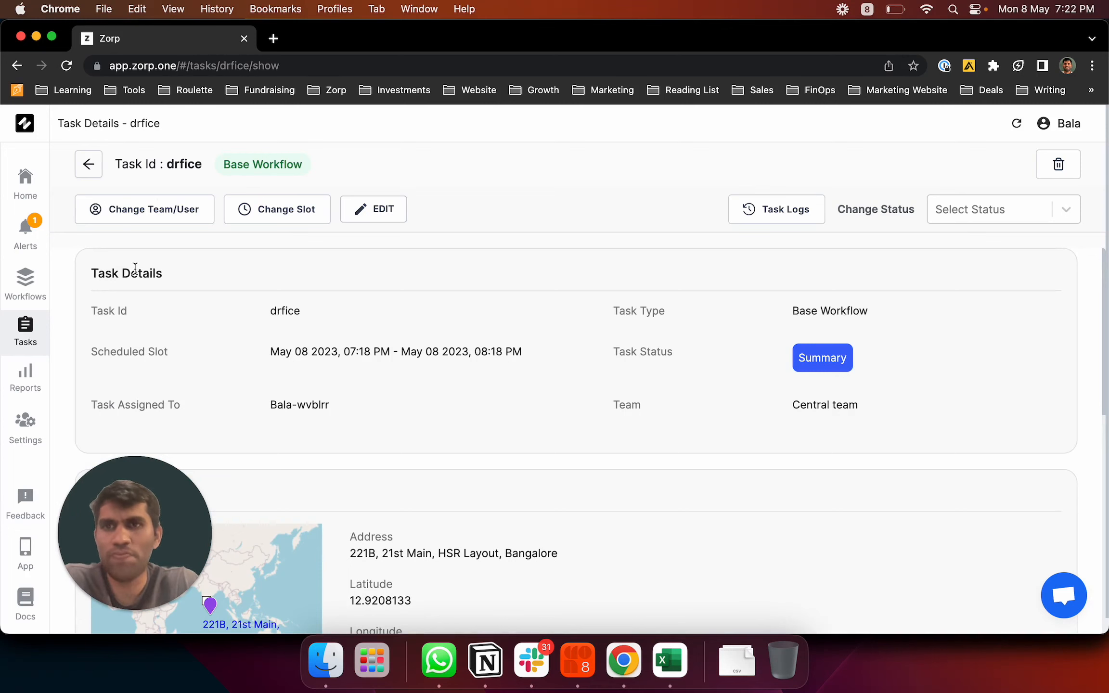
pyautogui.click(163, 222)
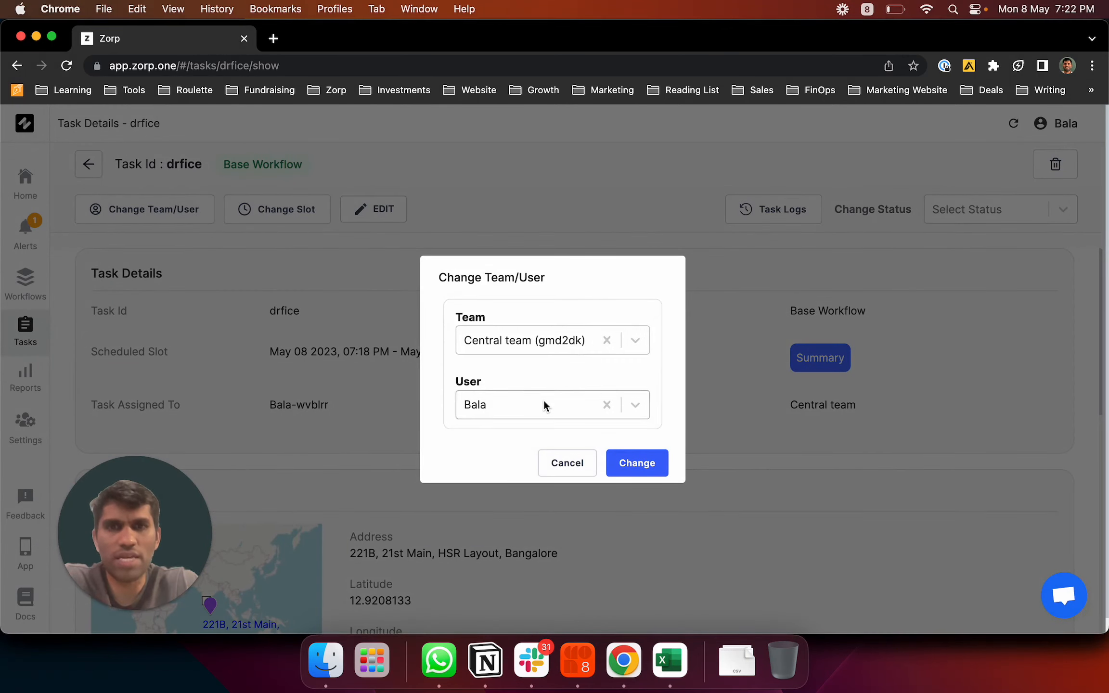
# Clear the assigned user on task drfice, keeping the Central team, and apply the change
pyautogui.click(543, 402)
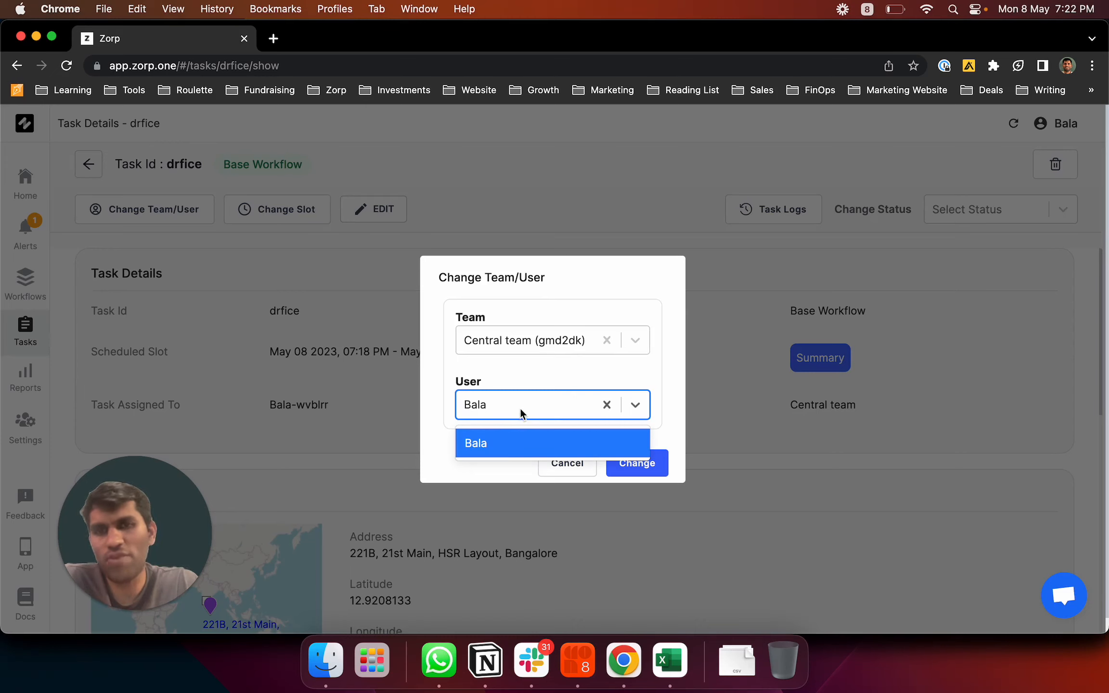
pyautogui.click(607, 405)
pyautogui.click(669, 378)
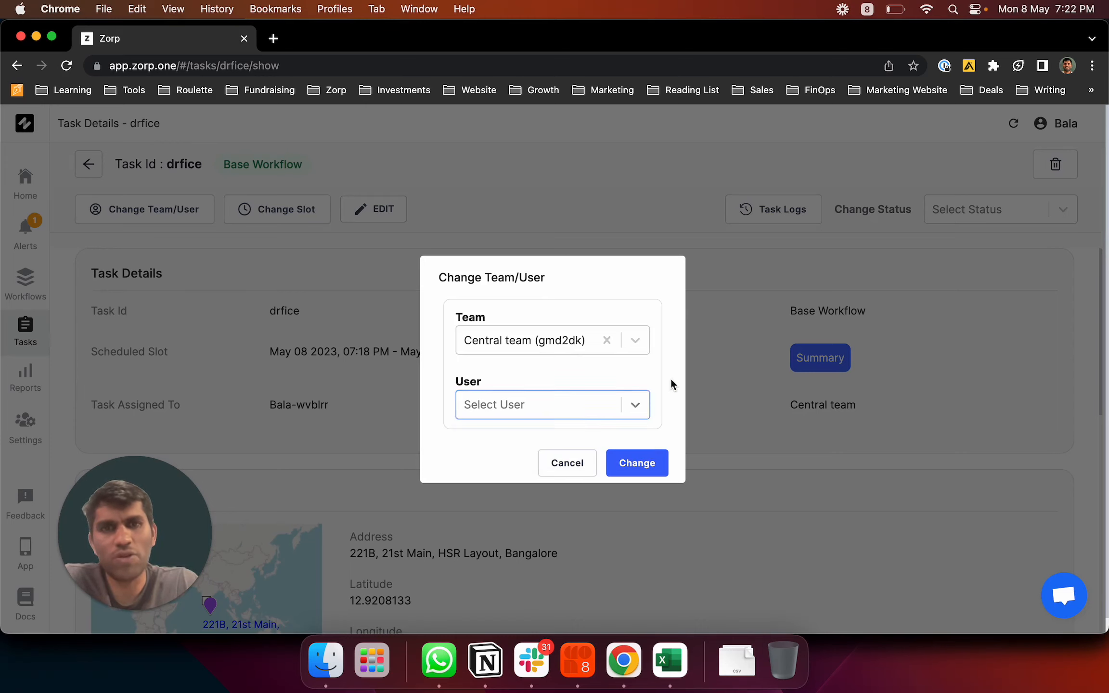
pyautogui.click(637, 463)
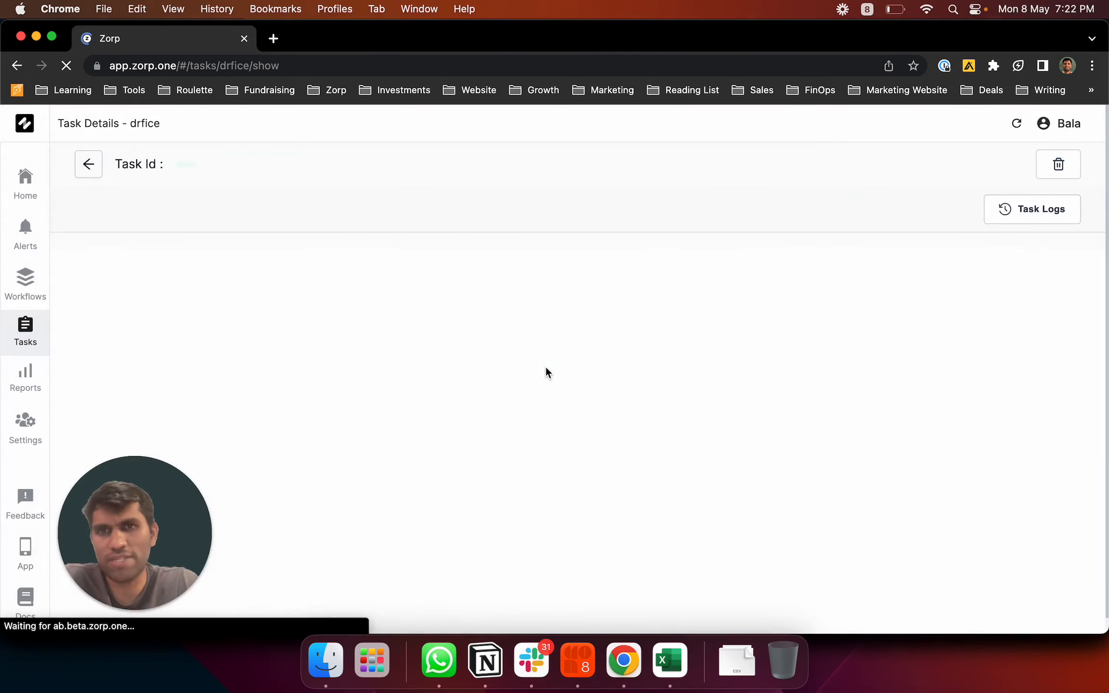
# Cancel the Change Slot form without changes, then open drfice's Edit Task form
pyautogui.click(284, 212)
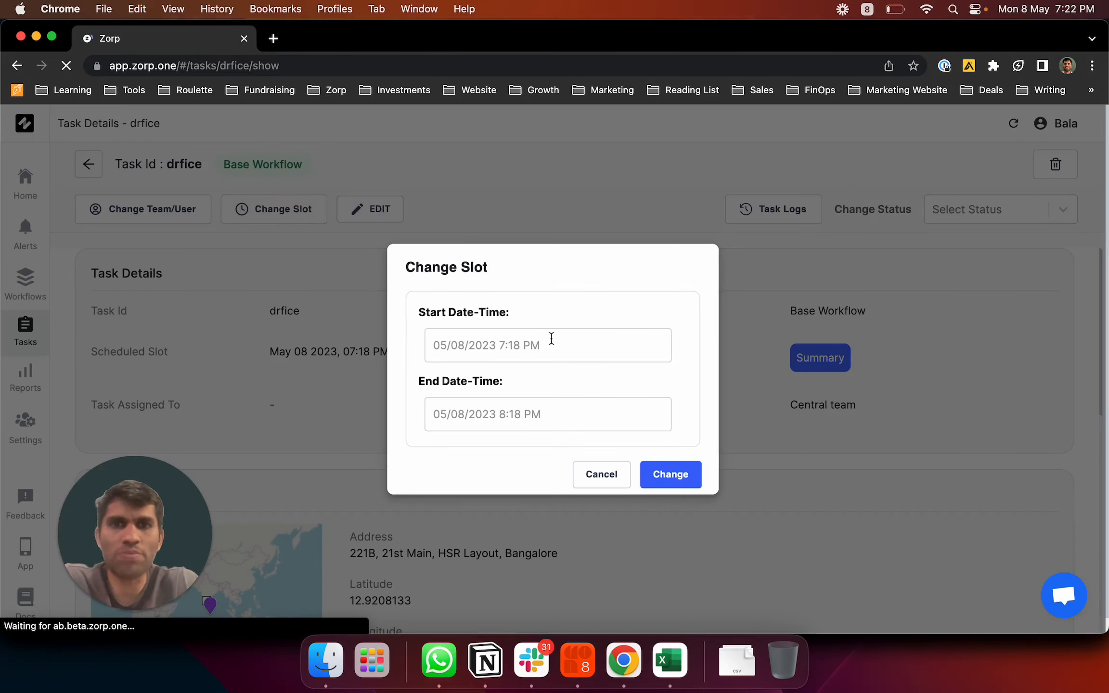
pyautogui.click(600, 480)
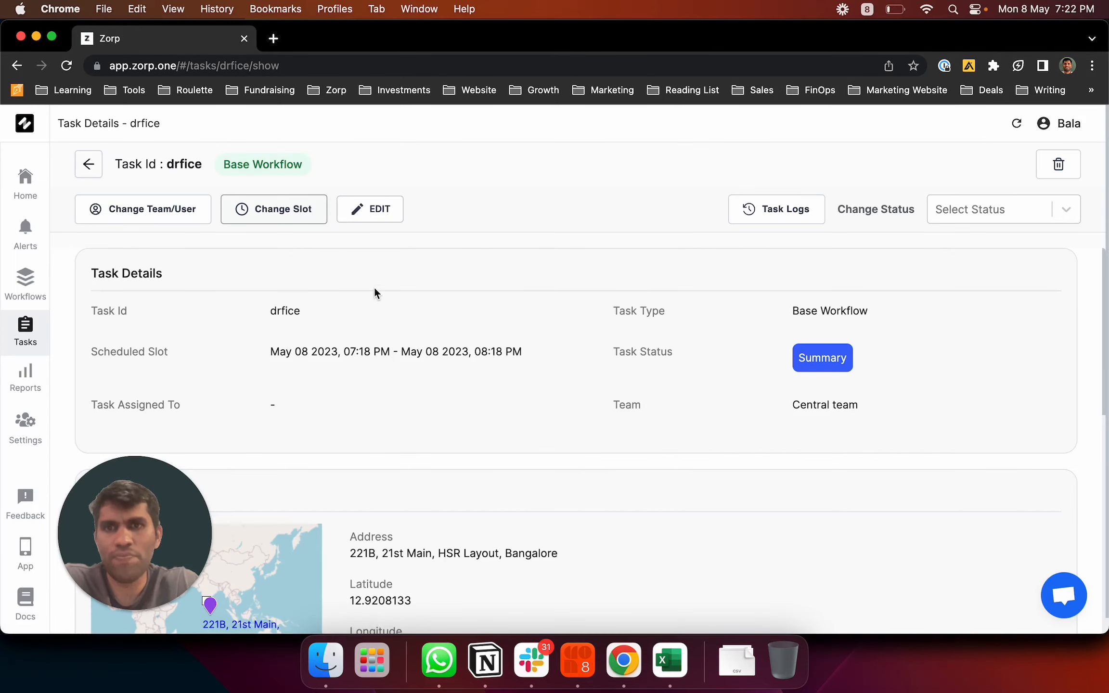
pyautogui.click(379, 212)
# Look through drfice's Edit Task form without saving, then go to the Tasks list
pyautogui.scroll(-10, 433, 375)
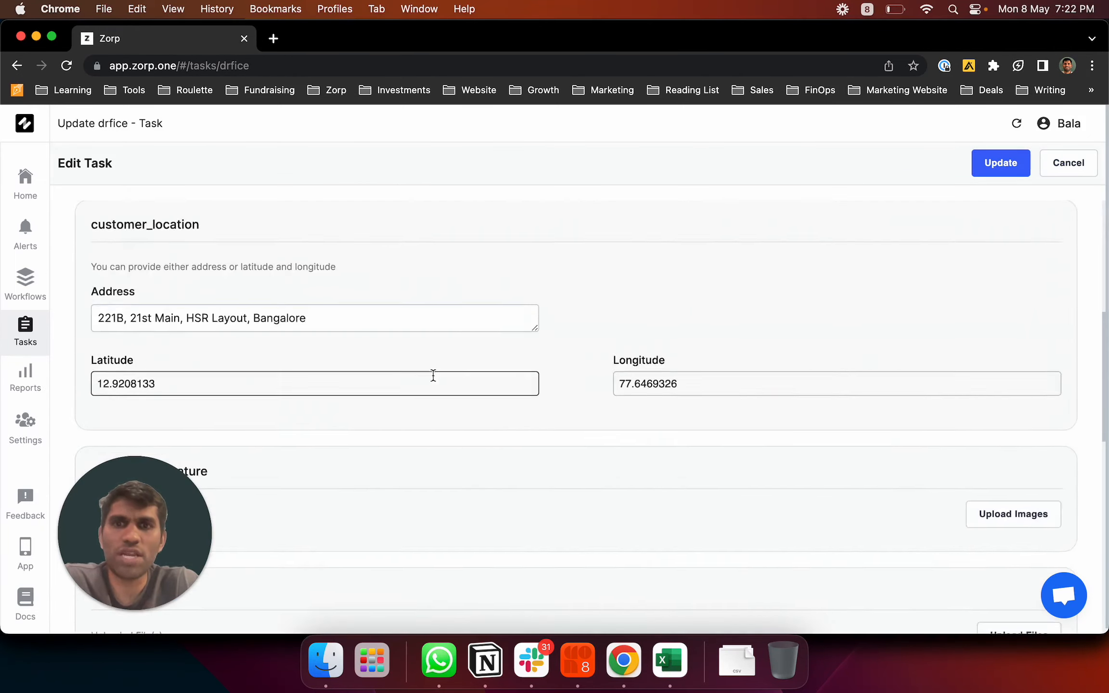
pyautogui.scroll(-6, 411, 442)
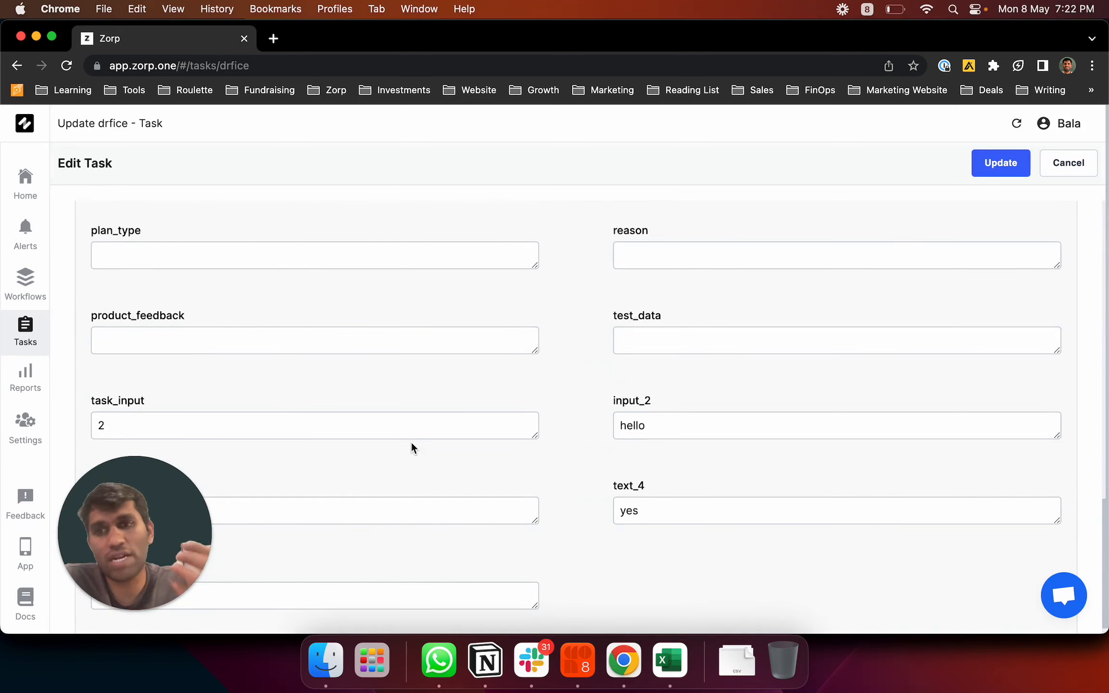
pyautogui.scroll(8, 411, 447)
pyautogui.scroll(1, 841, 295)
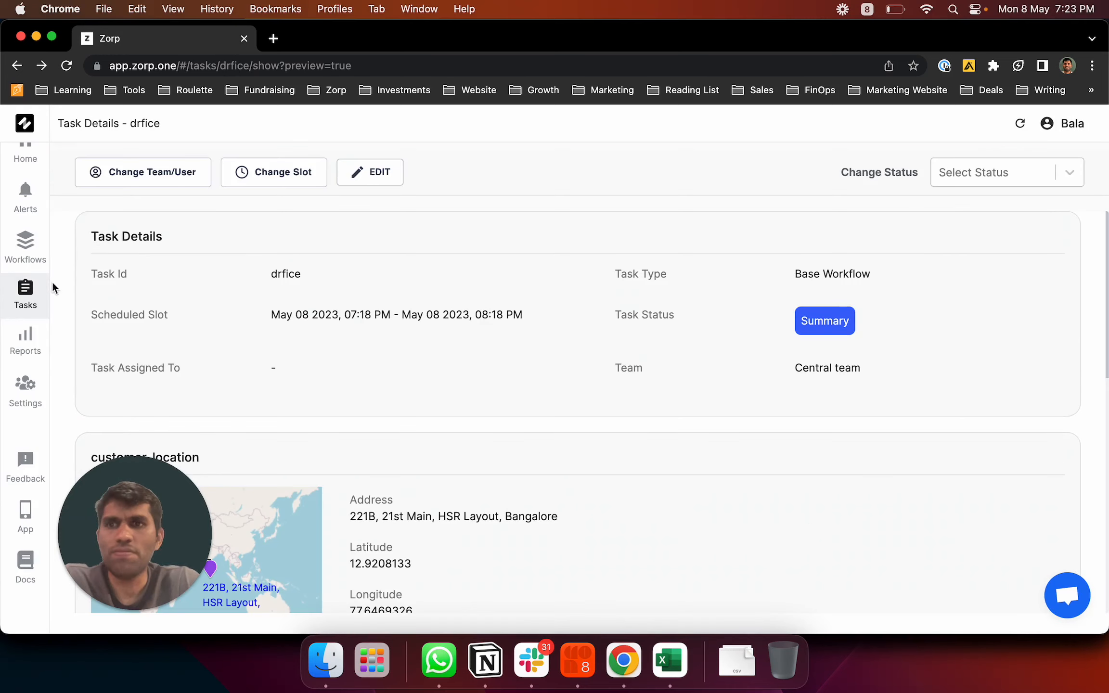
pyautogui.click(34, 296)
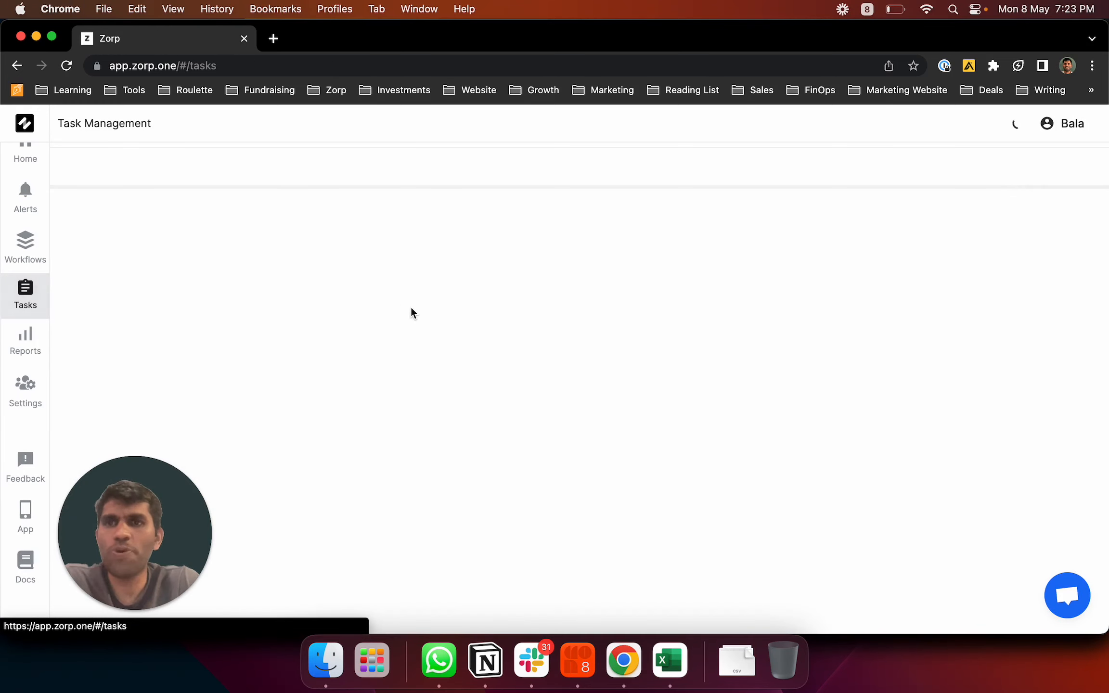